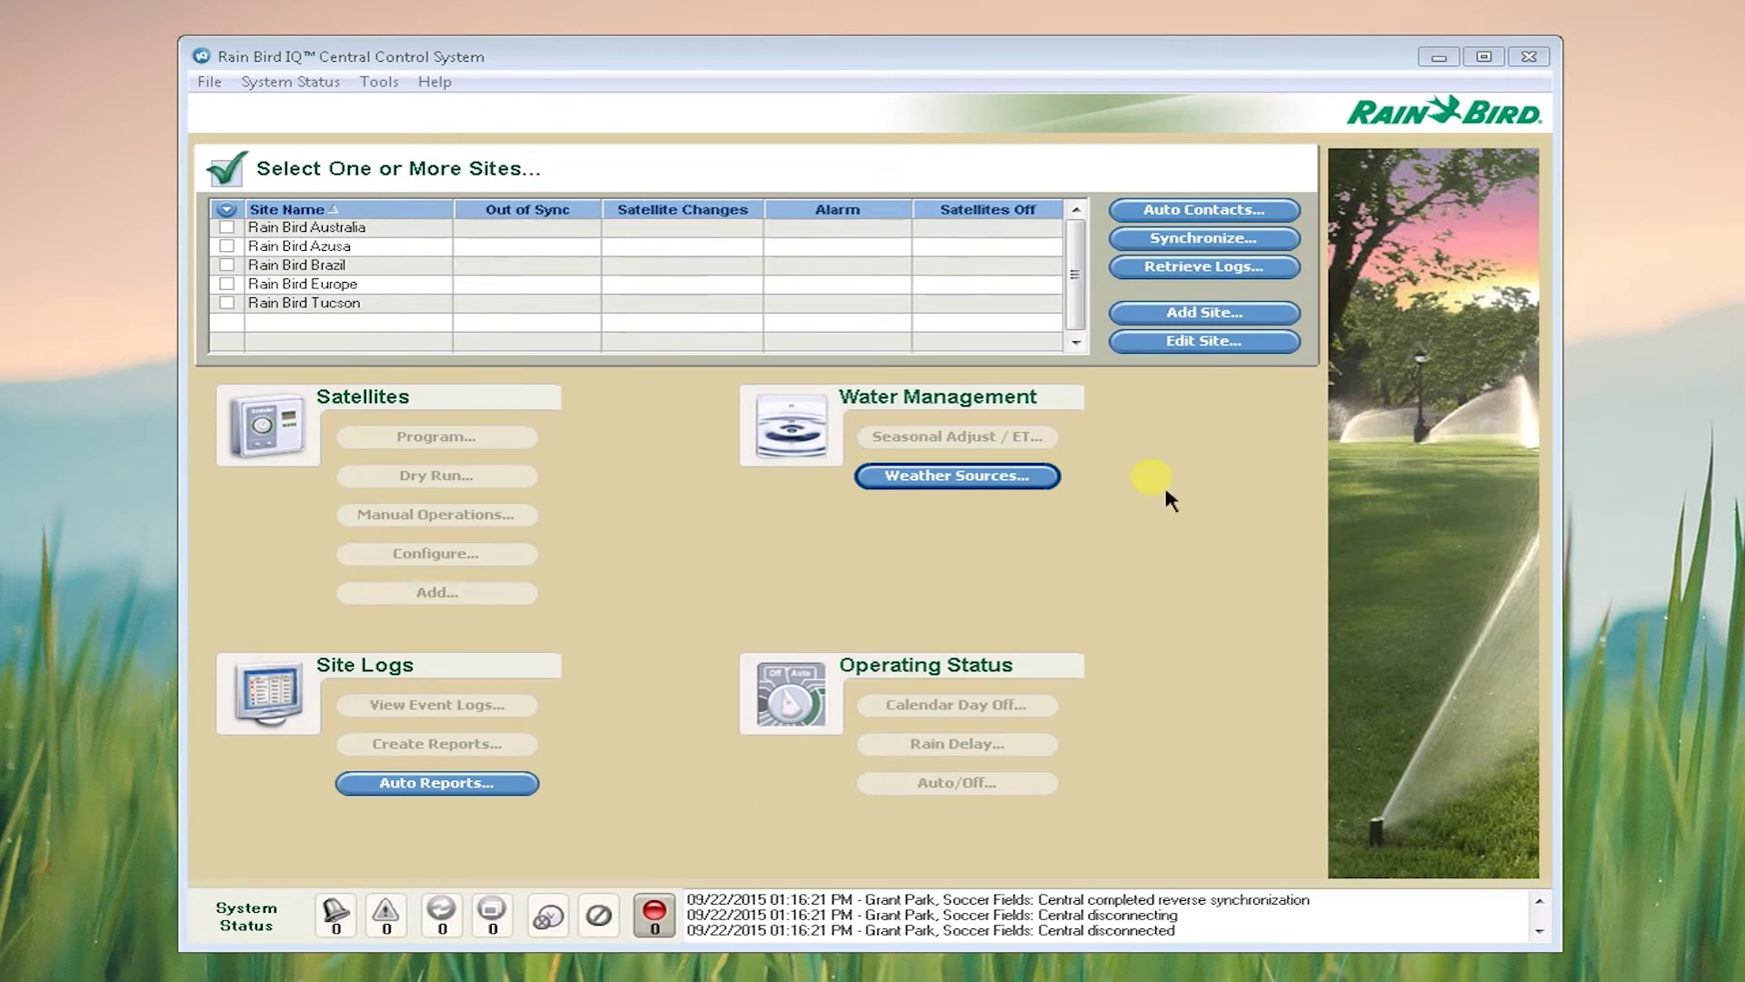
Add a site named 'Central Park' with the description 'Corner of Main and Broad', then deselect Rain Bird Tucson.
left_click(1205, 314)
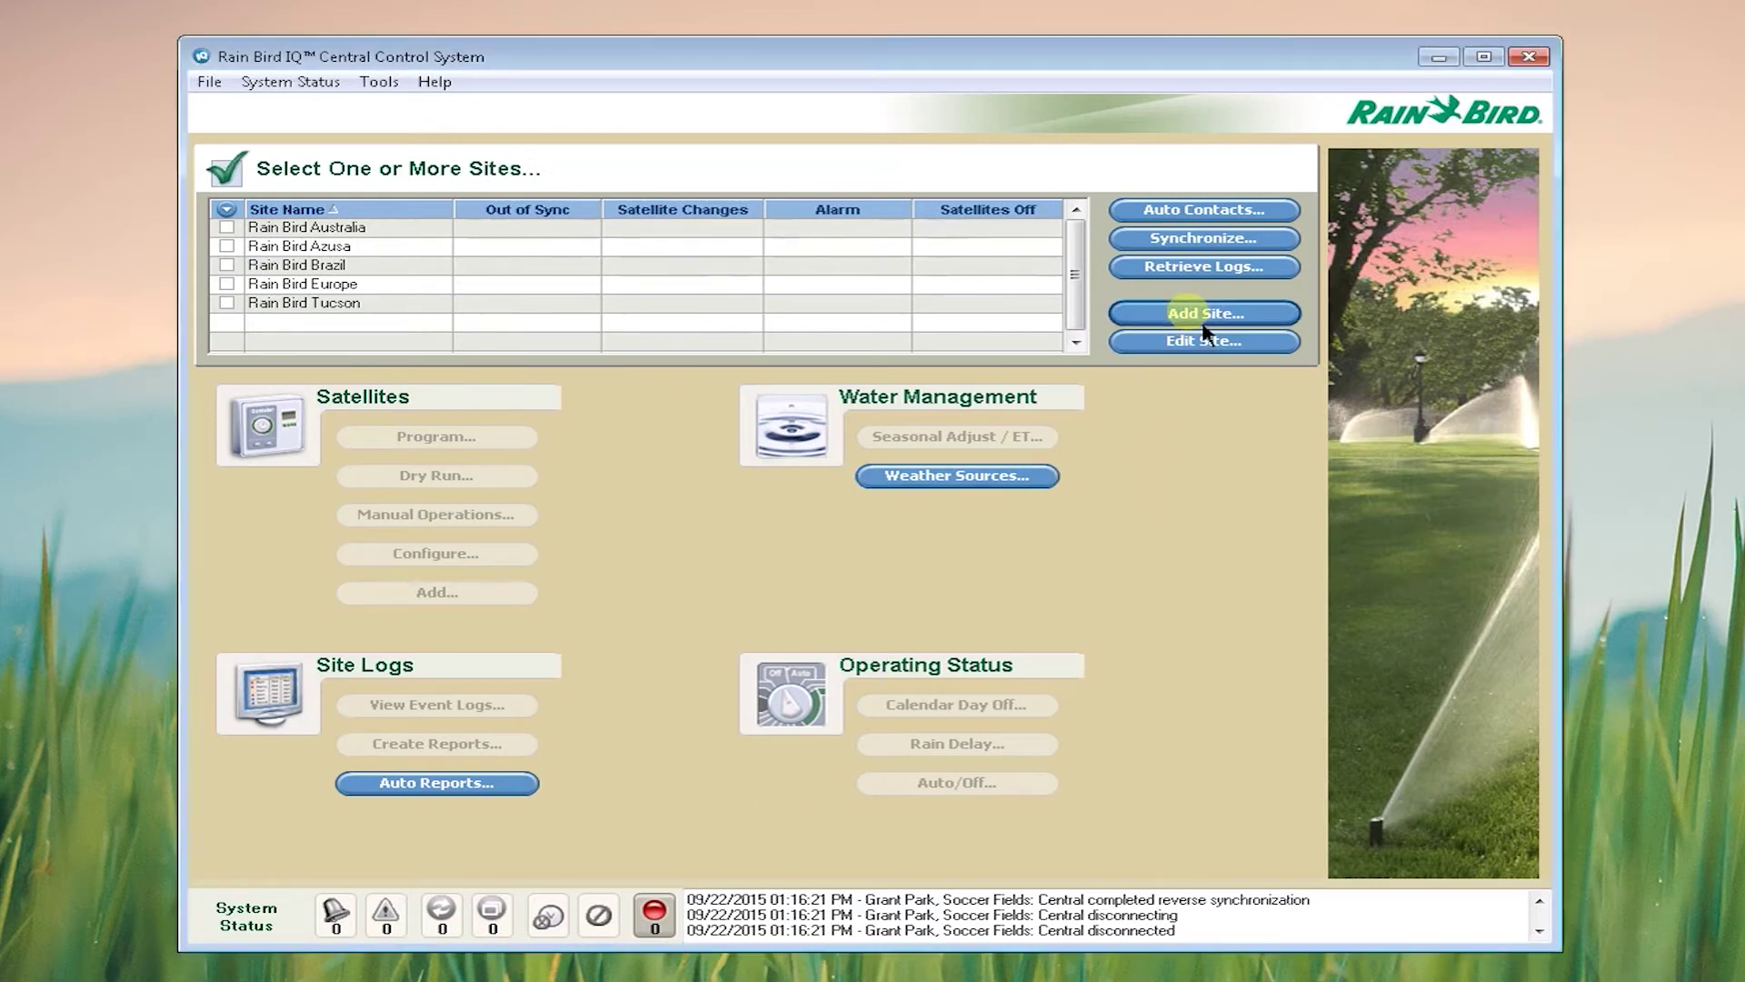
type("Centra")
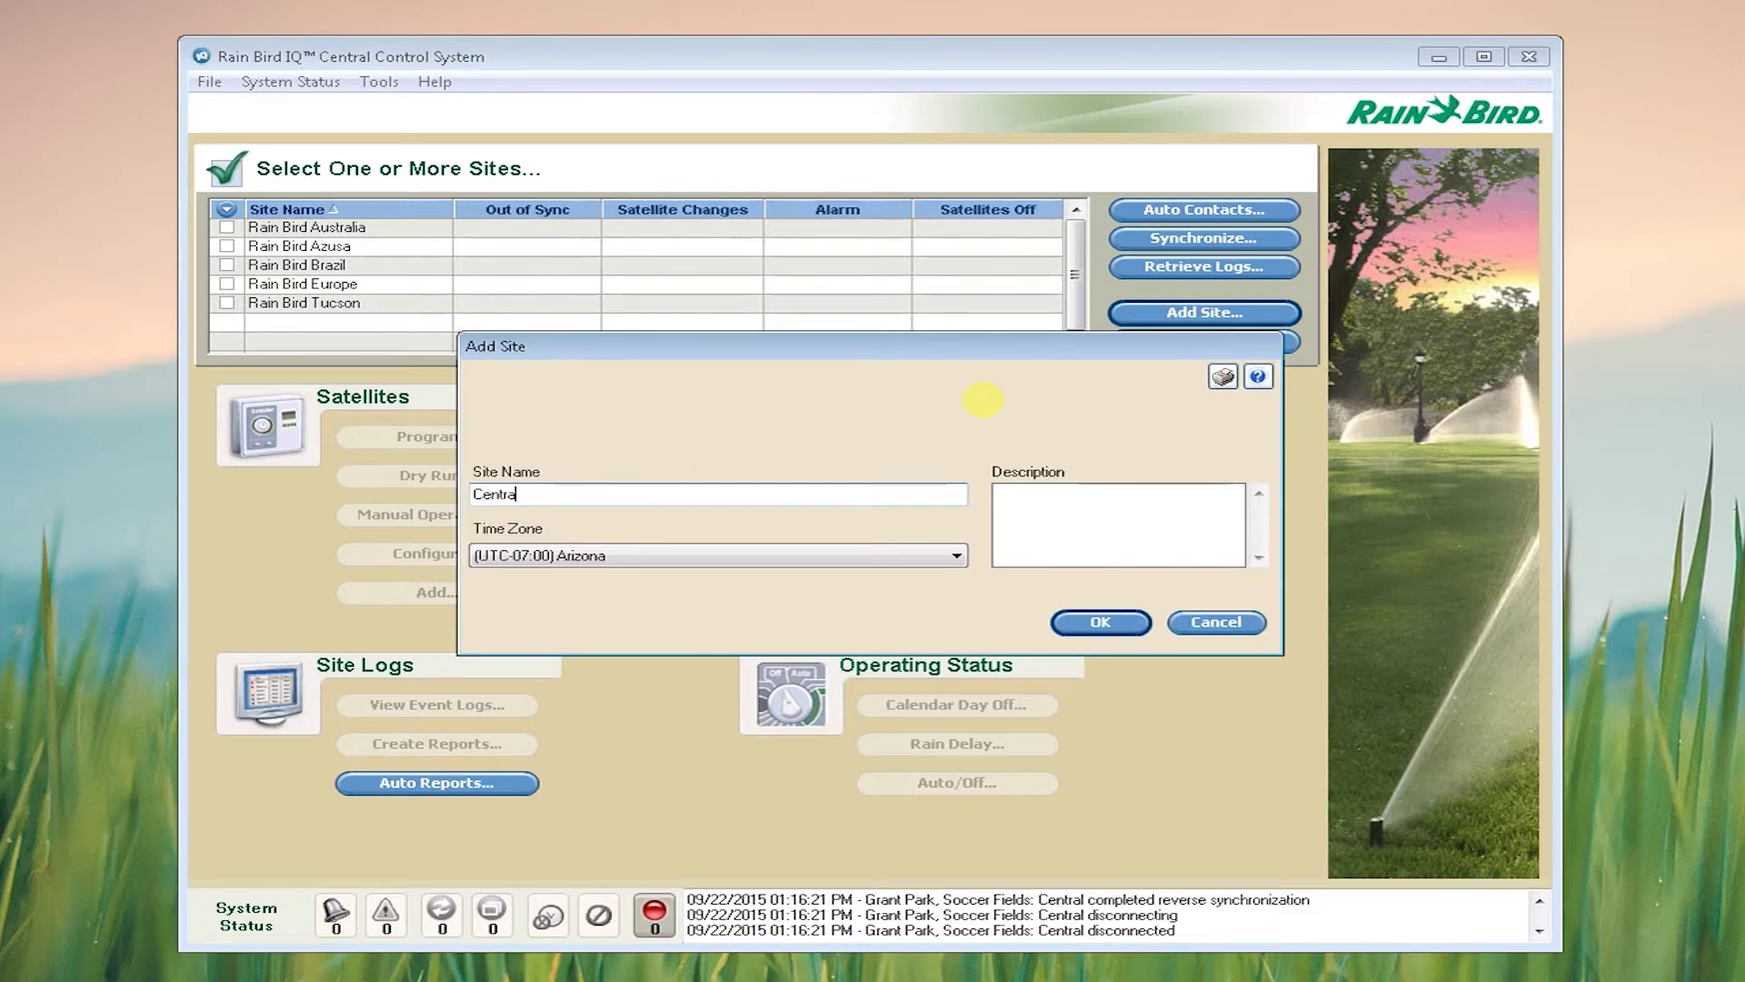
type("l Park")
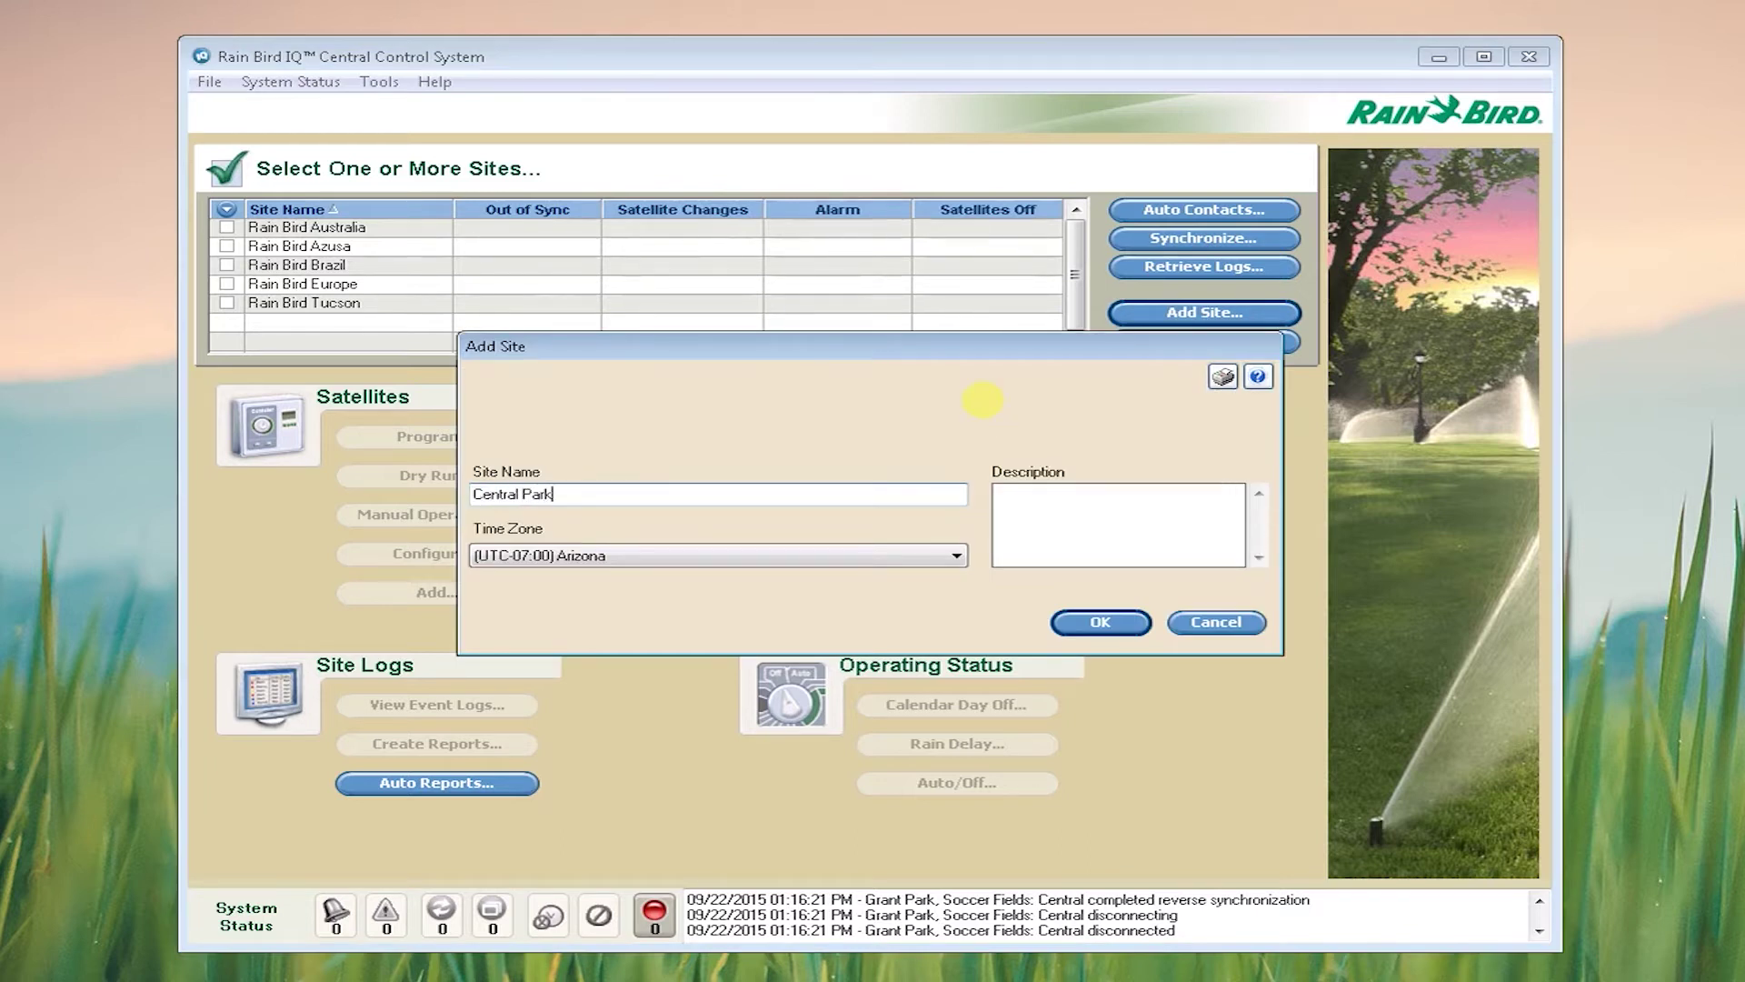
left_click(1076, 506)
type("C")
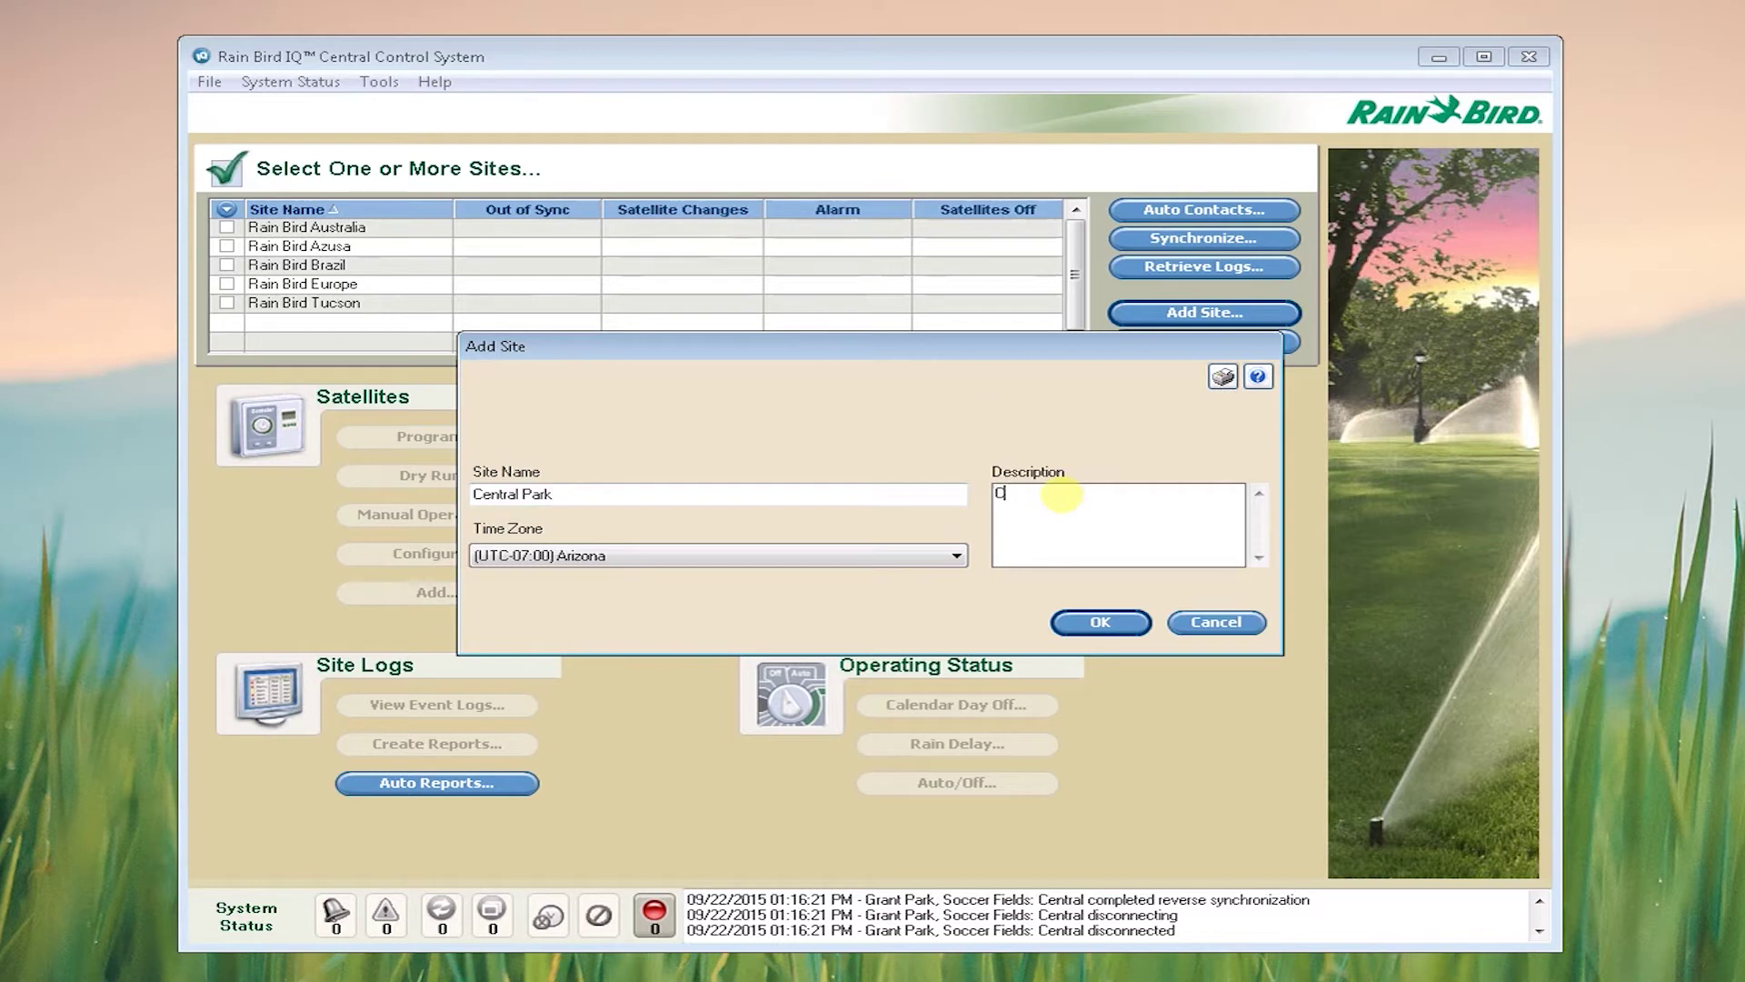
type("orner of Main and Broad")
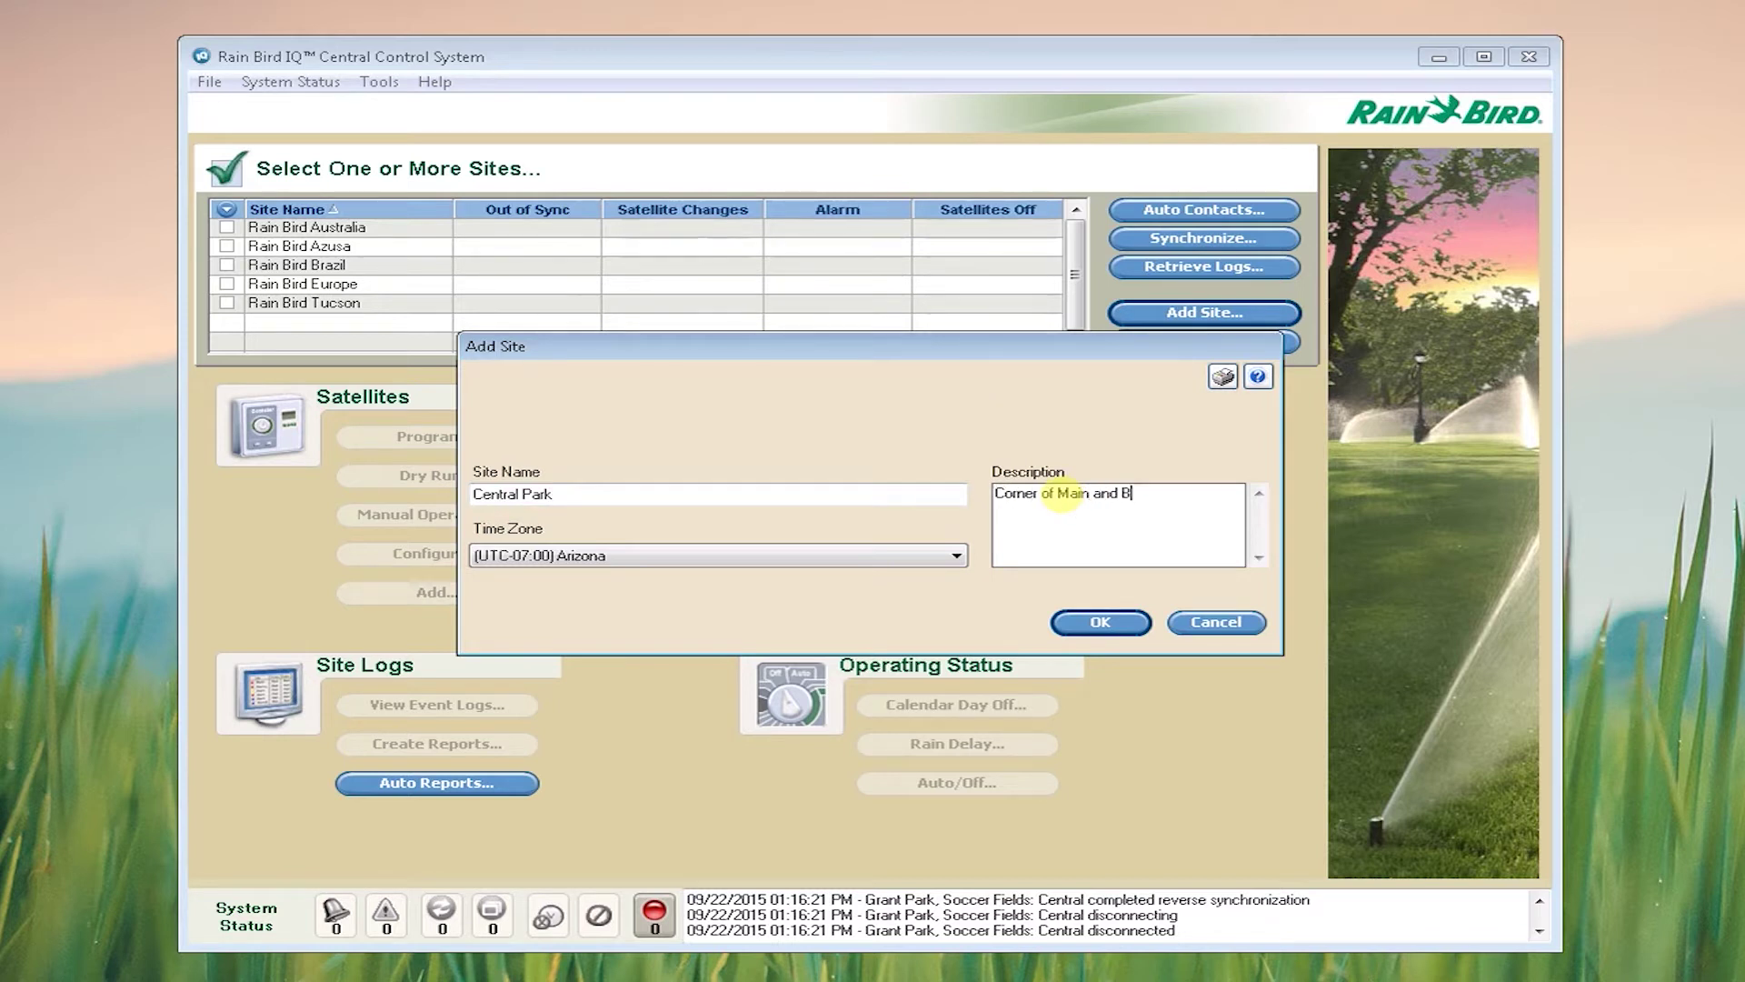
left_click(1100, 623)
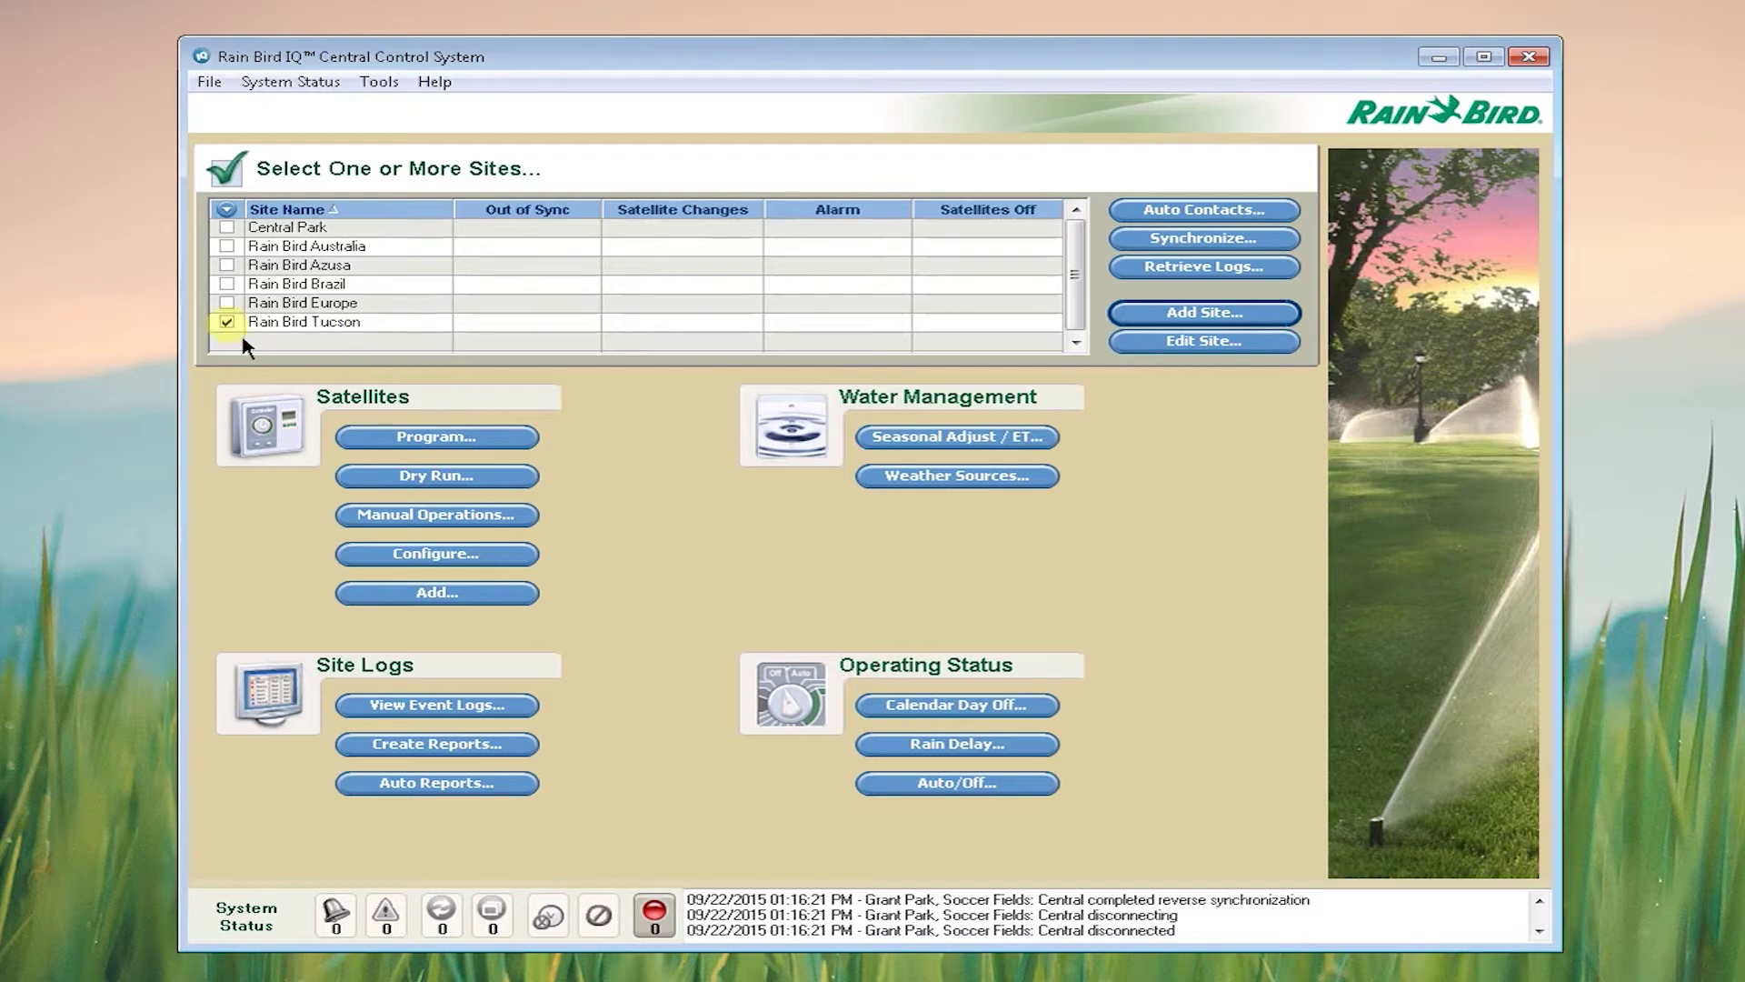
left_click(227, 321)
Select Central Park and begin adding an LXMEF satellite with the Direct IQNet type.
left_click(227, 228)
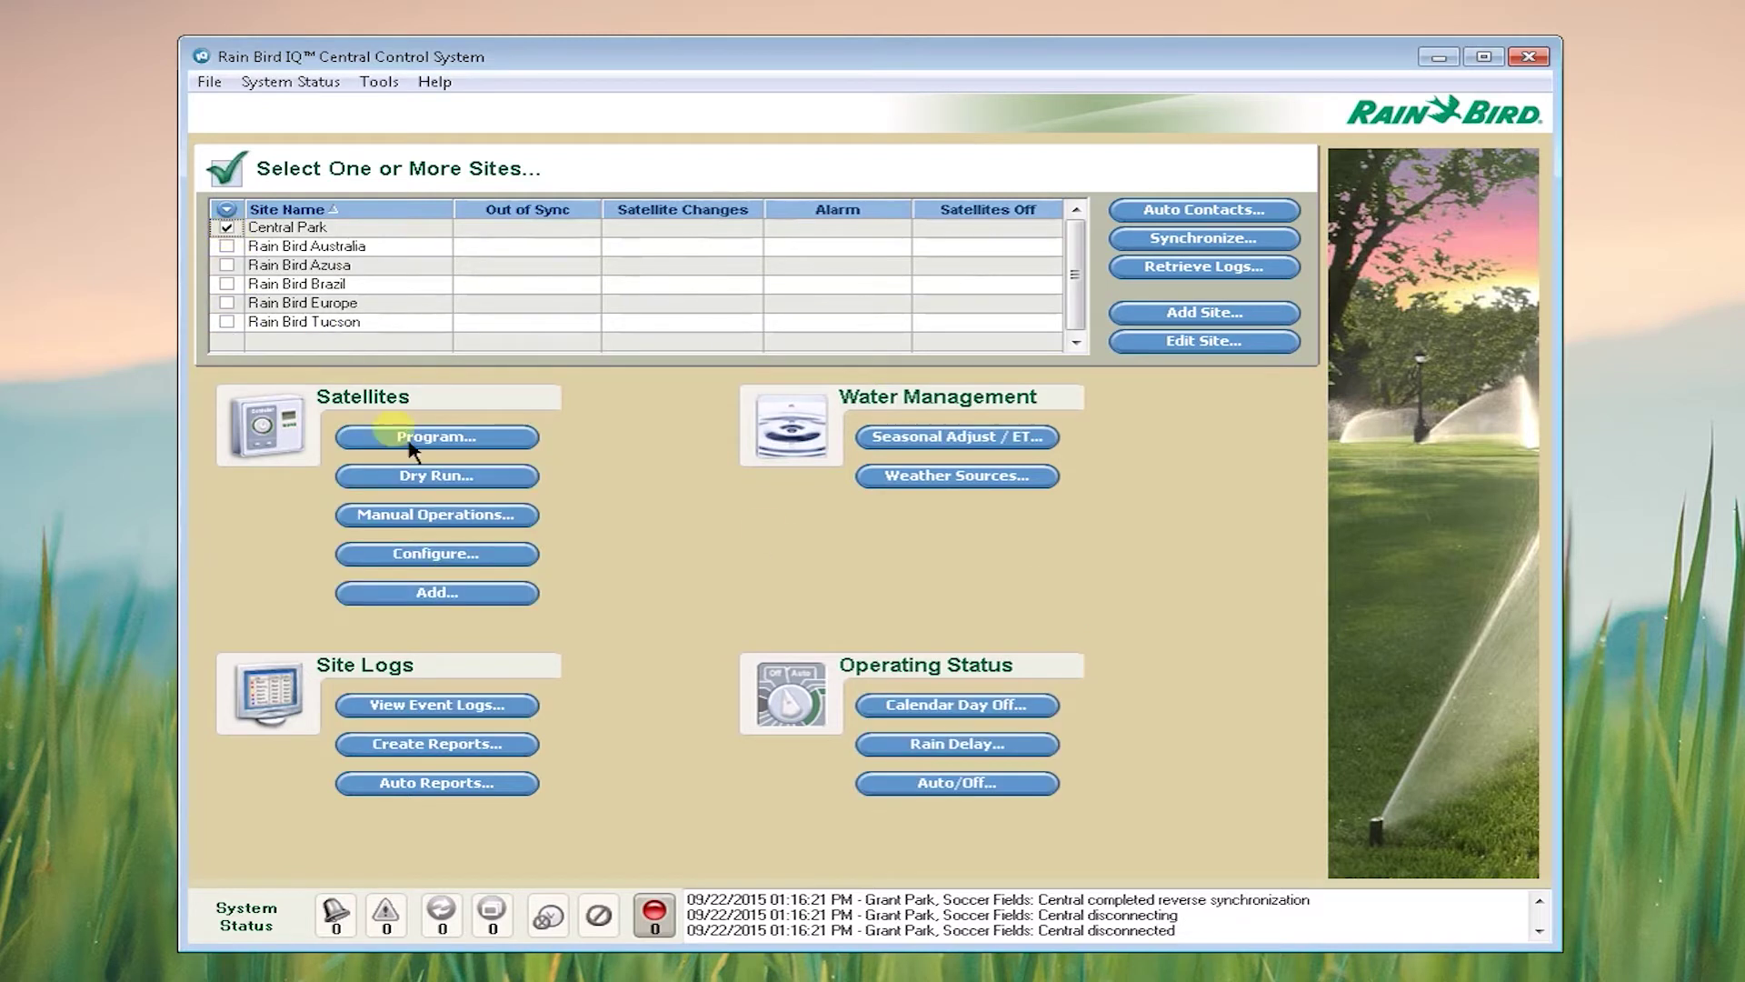
left_click(470, 598)
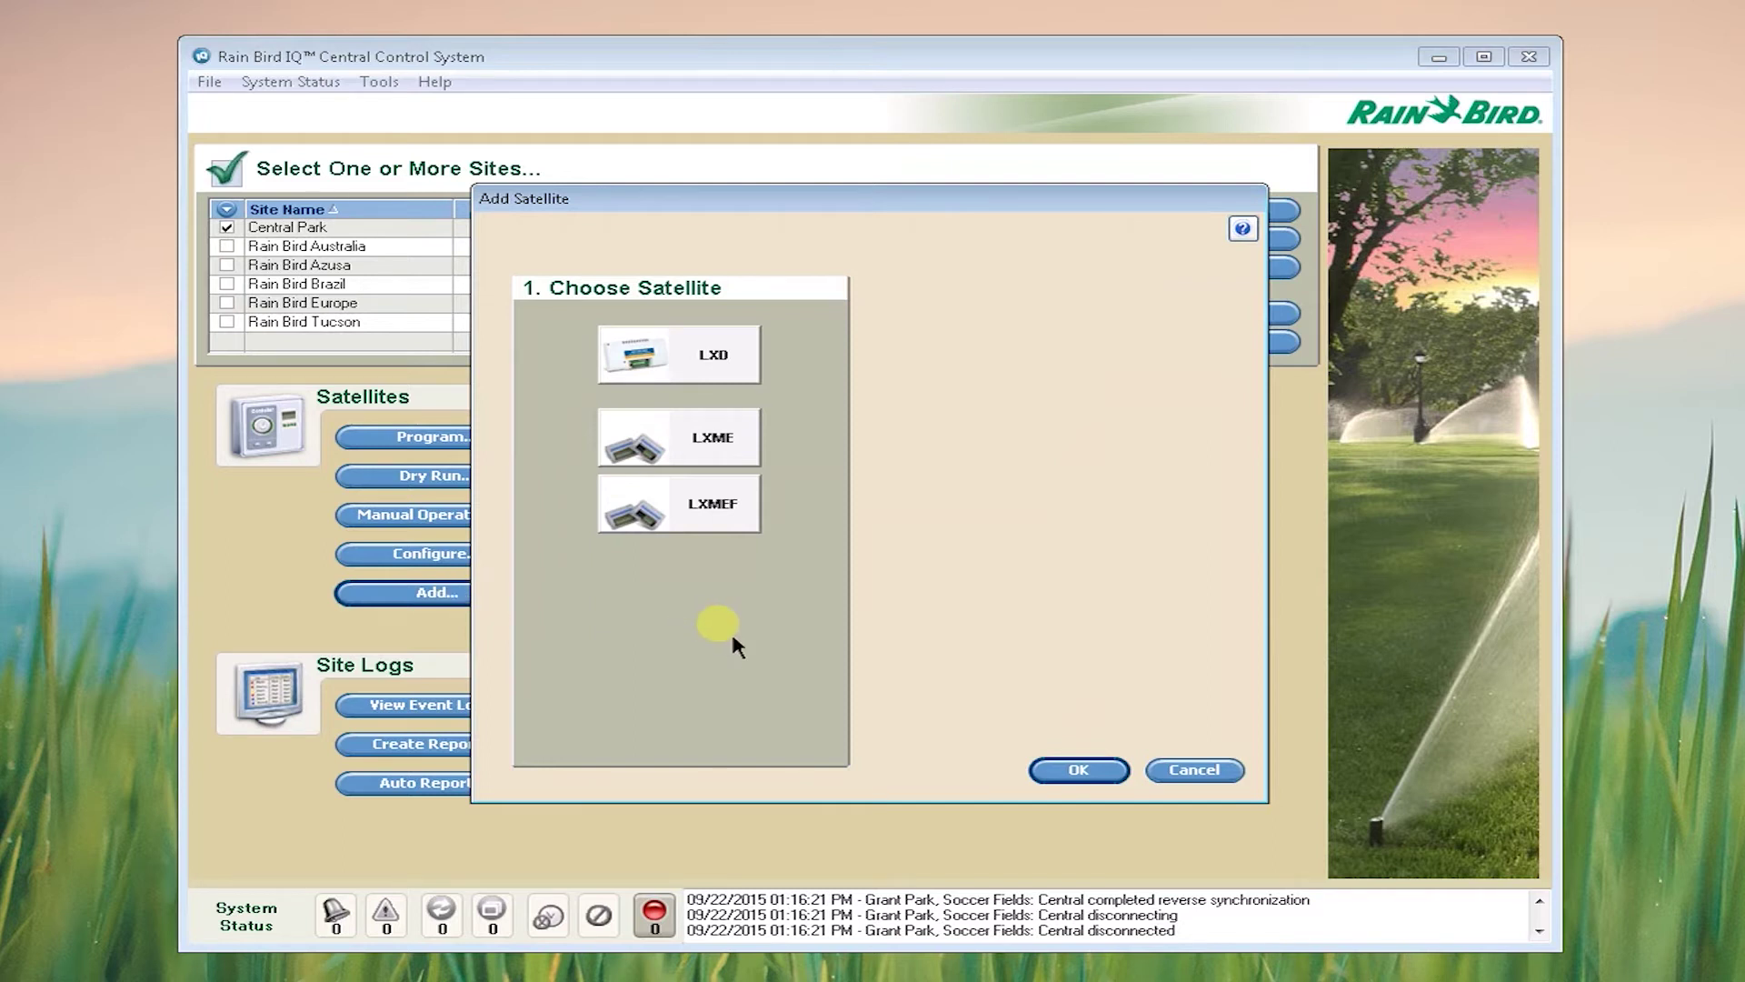
left_click(727, 521)
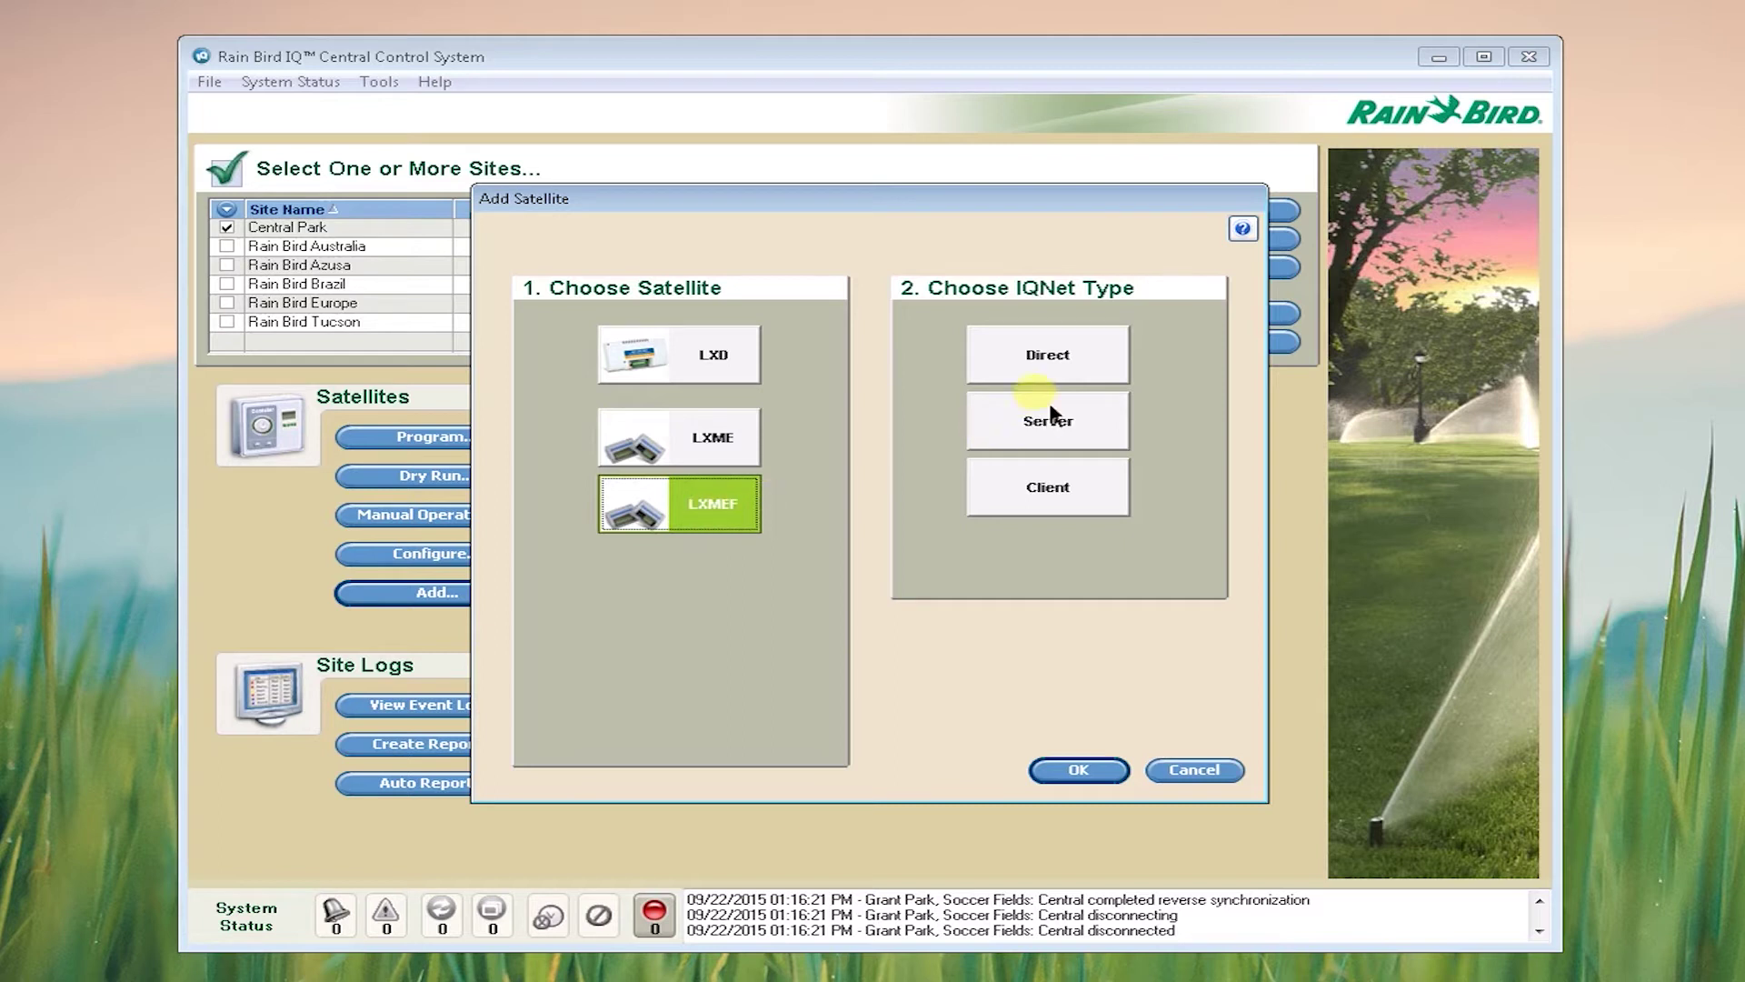
left_click(1049, 375)
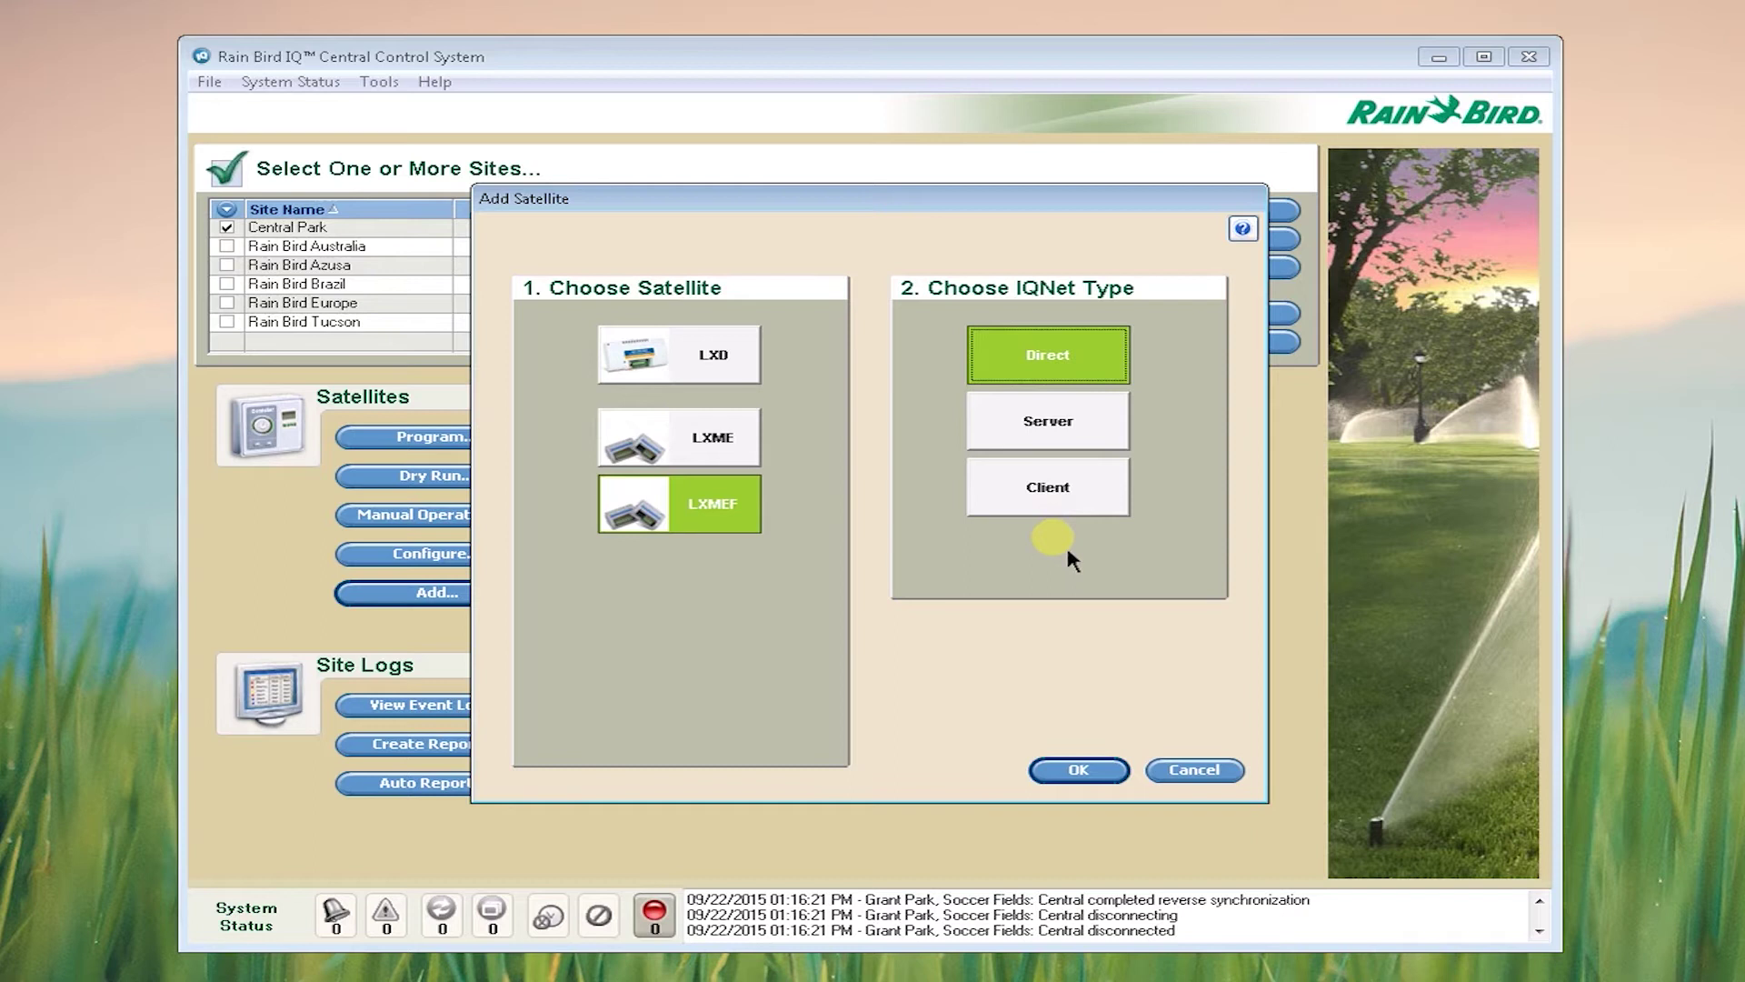
Create the satellite and rename Satellite 001 to 'Soccer Fields'.
left_click(1088, 778)
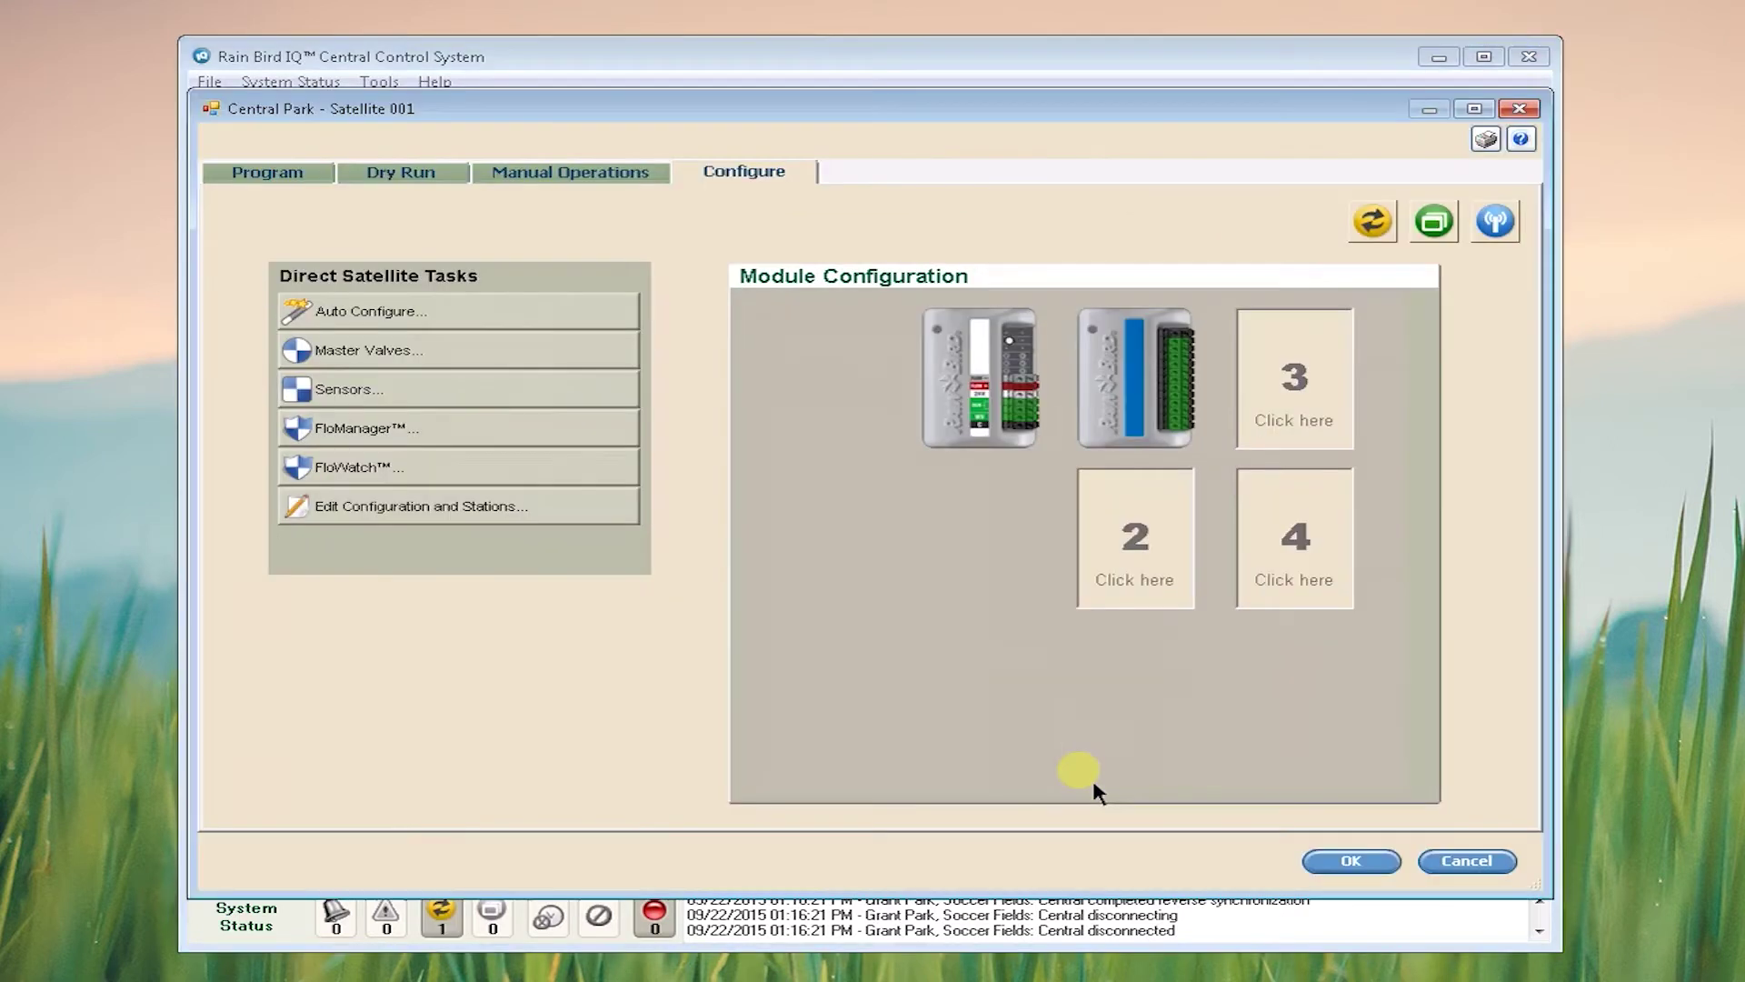
left_click(554, 511)
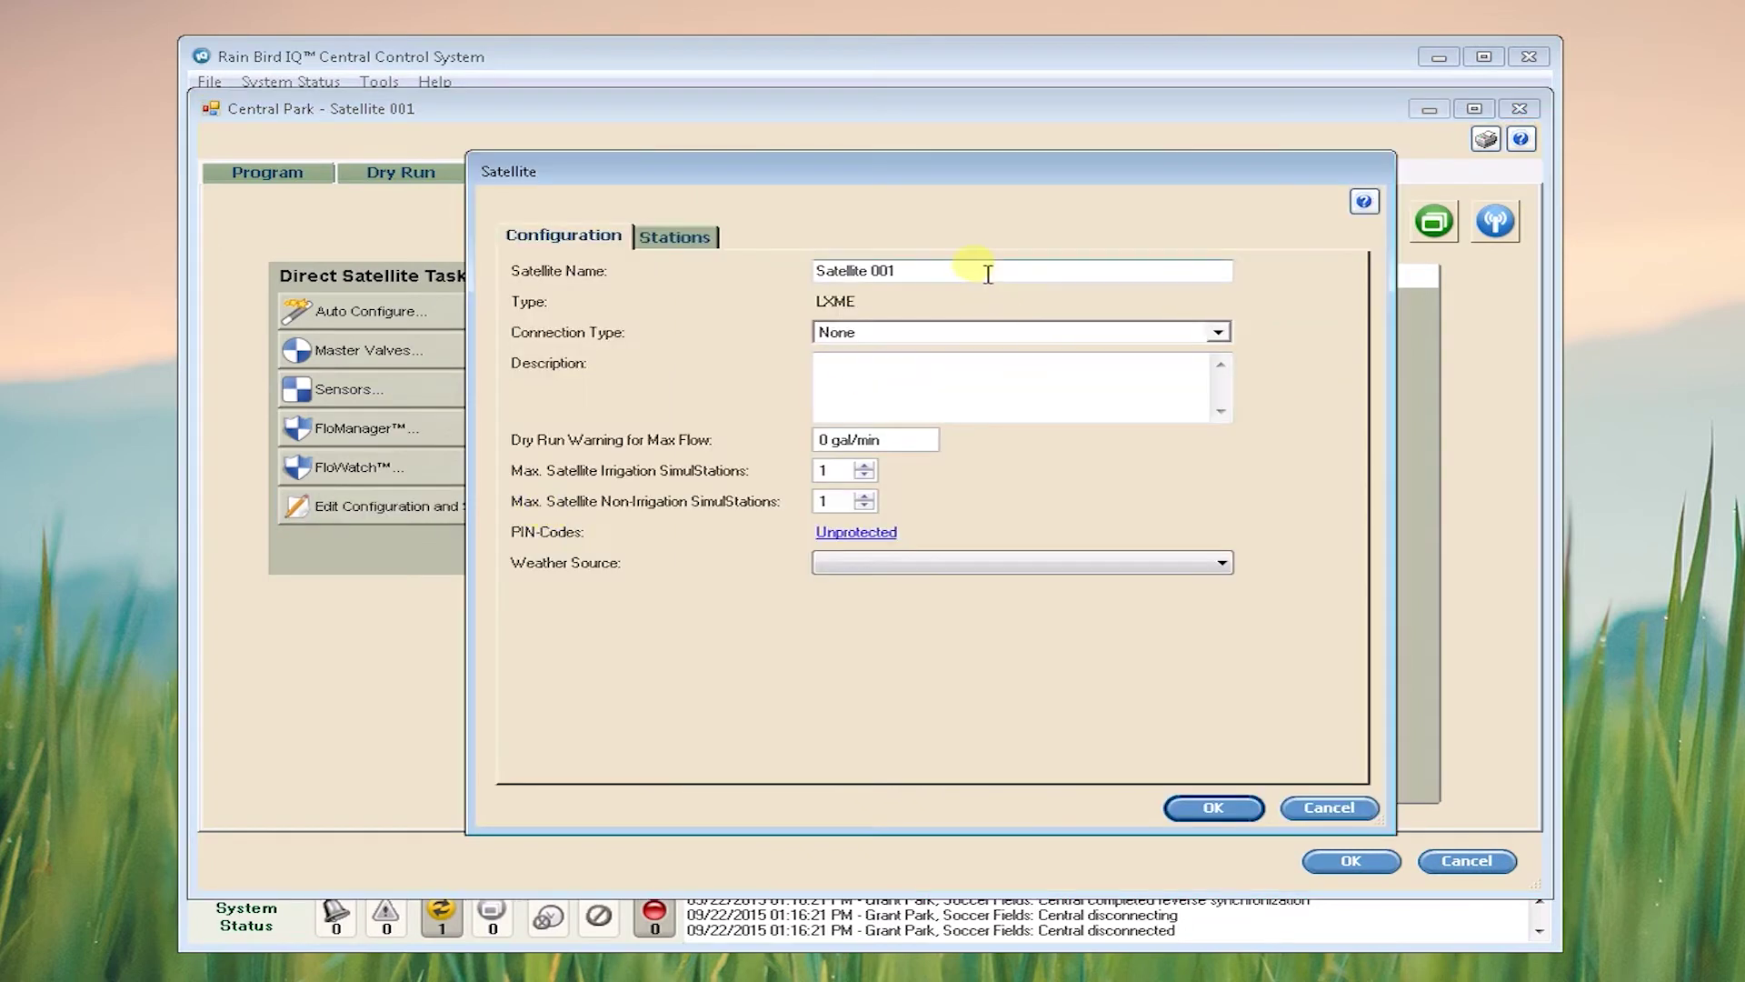
left_click_drag(985, 270, 694, 270)
type("Soccer")
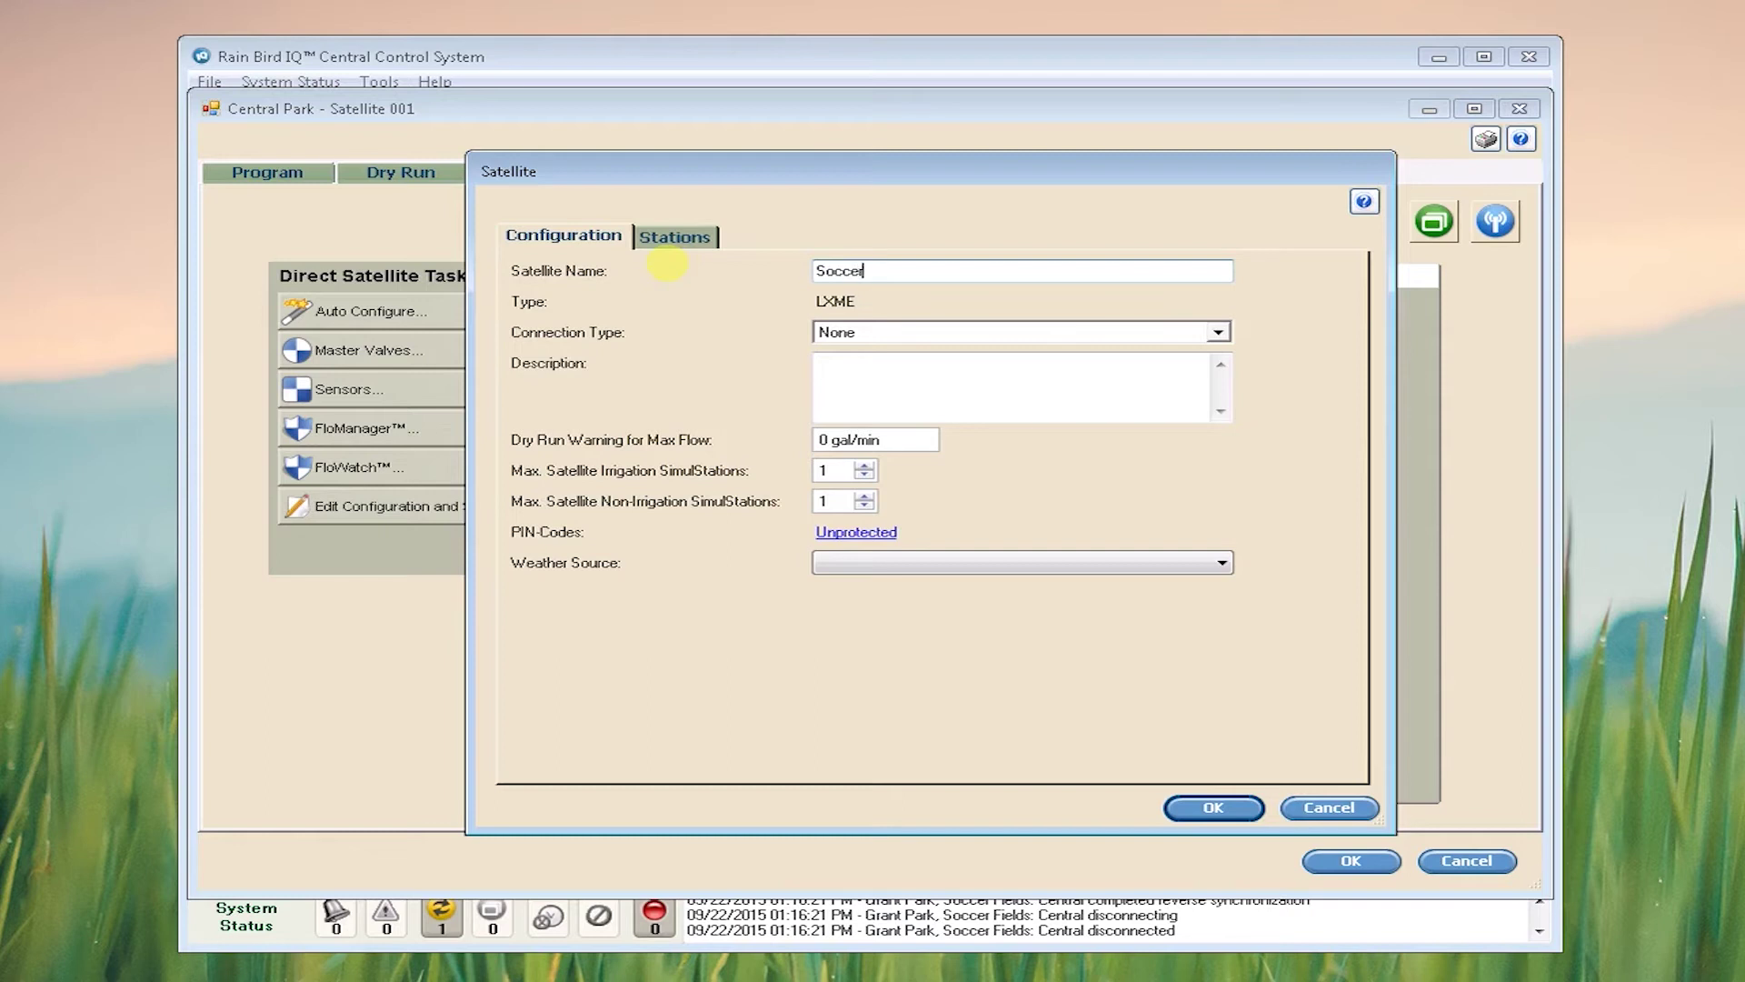
type(" Fields")
Set the satellite to IP Connection at address 10.84.175.73 and save the settings.
left_click(1220, 332)
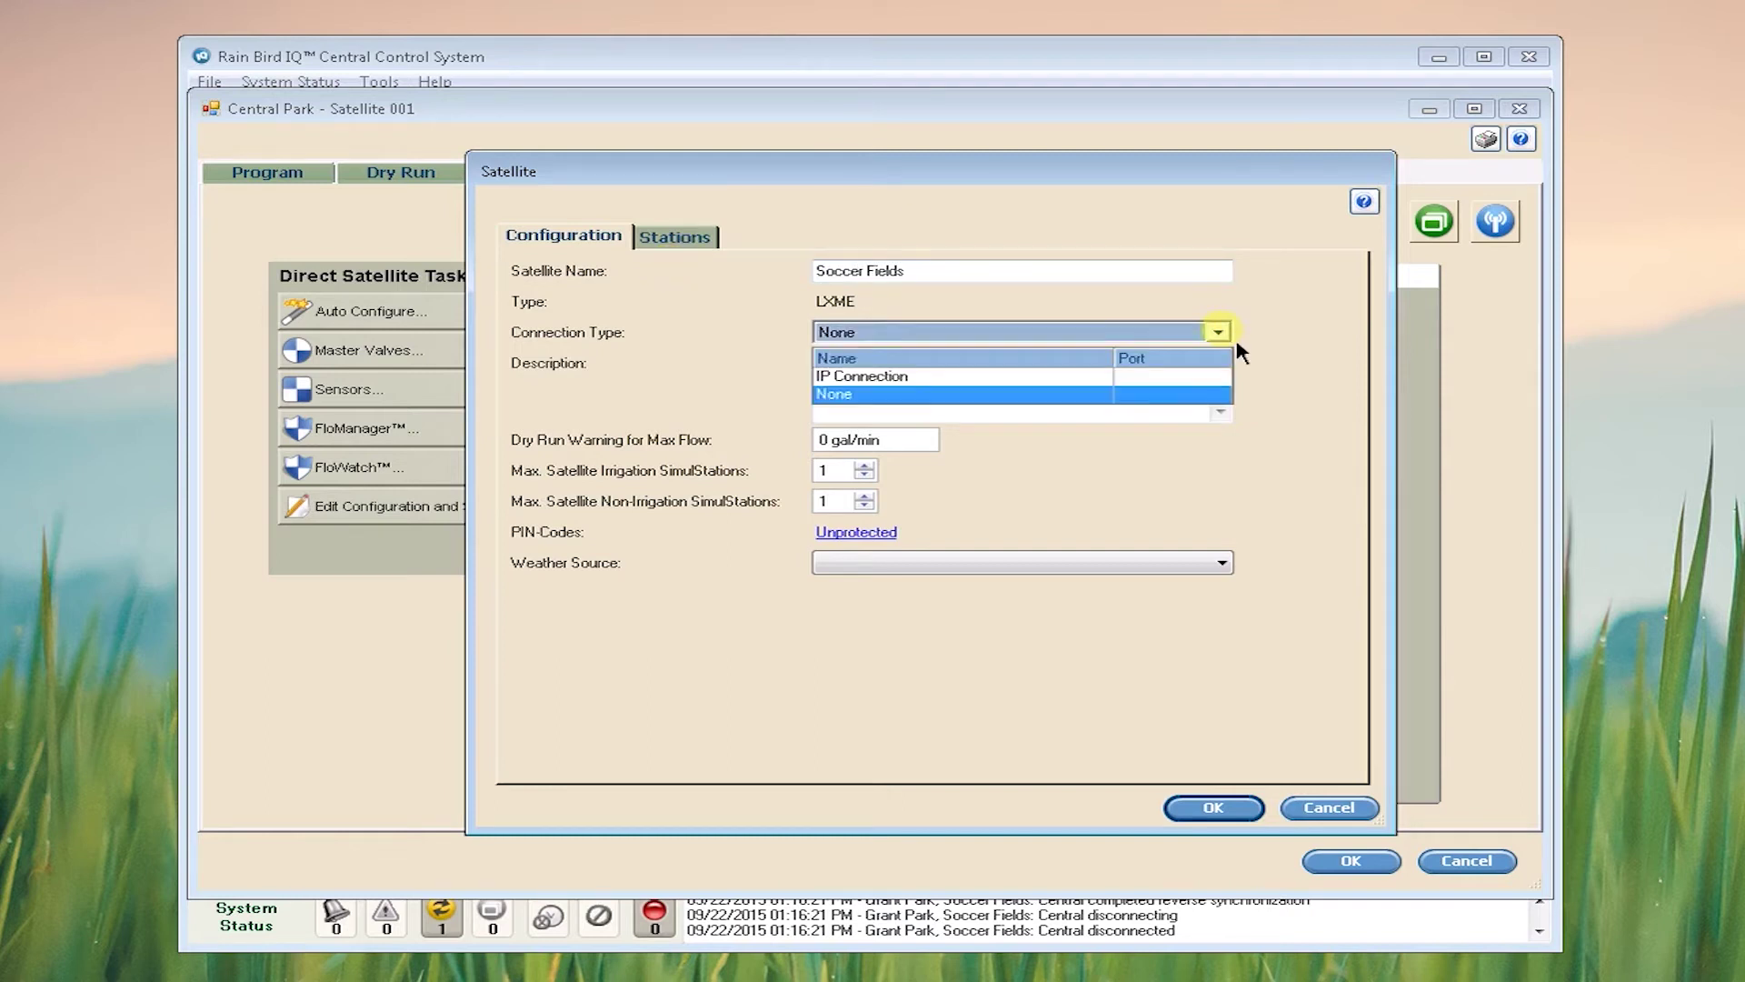
left_click(1164, 377)
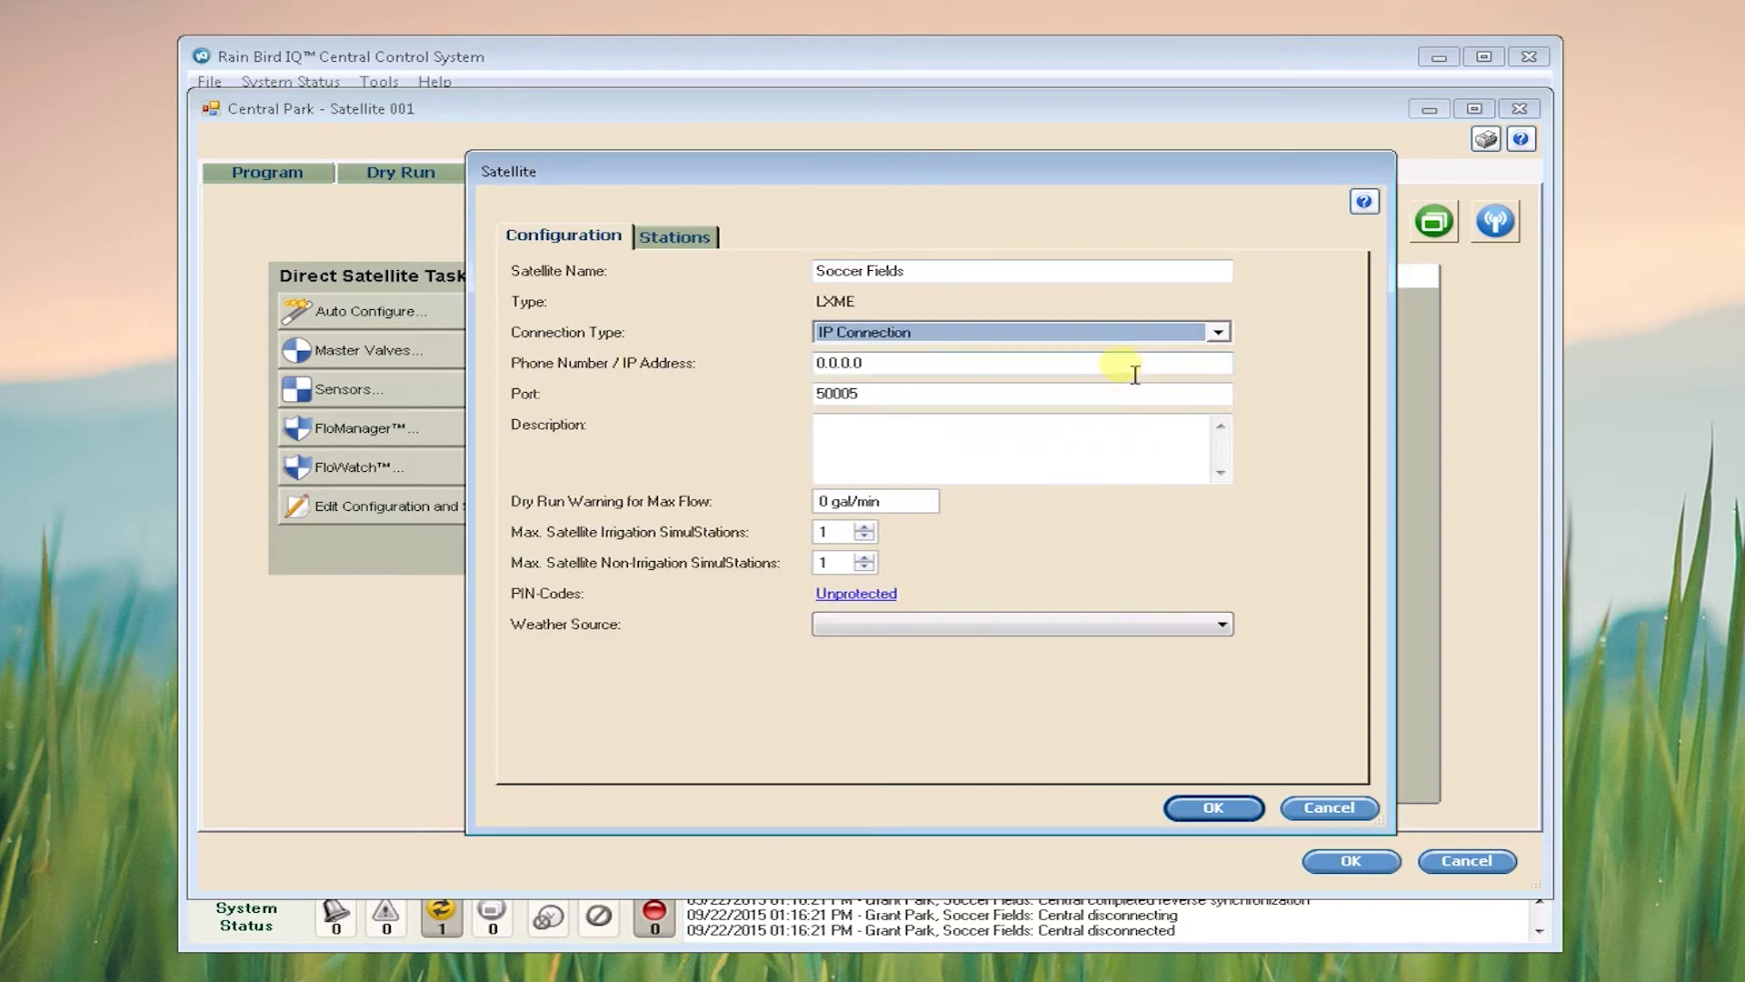
left_click(1132, 365)
type("10.84")
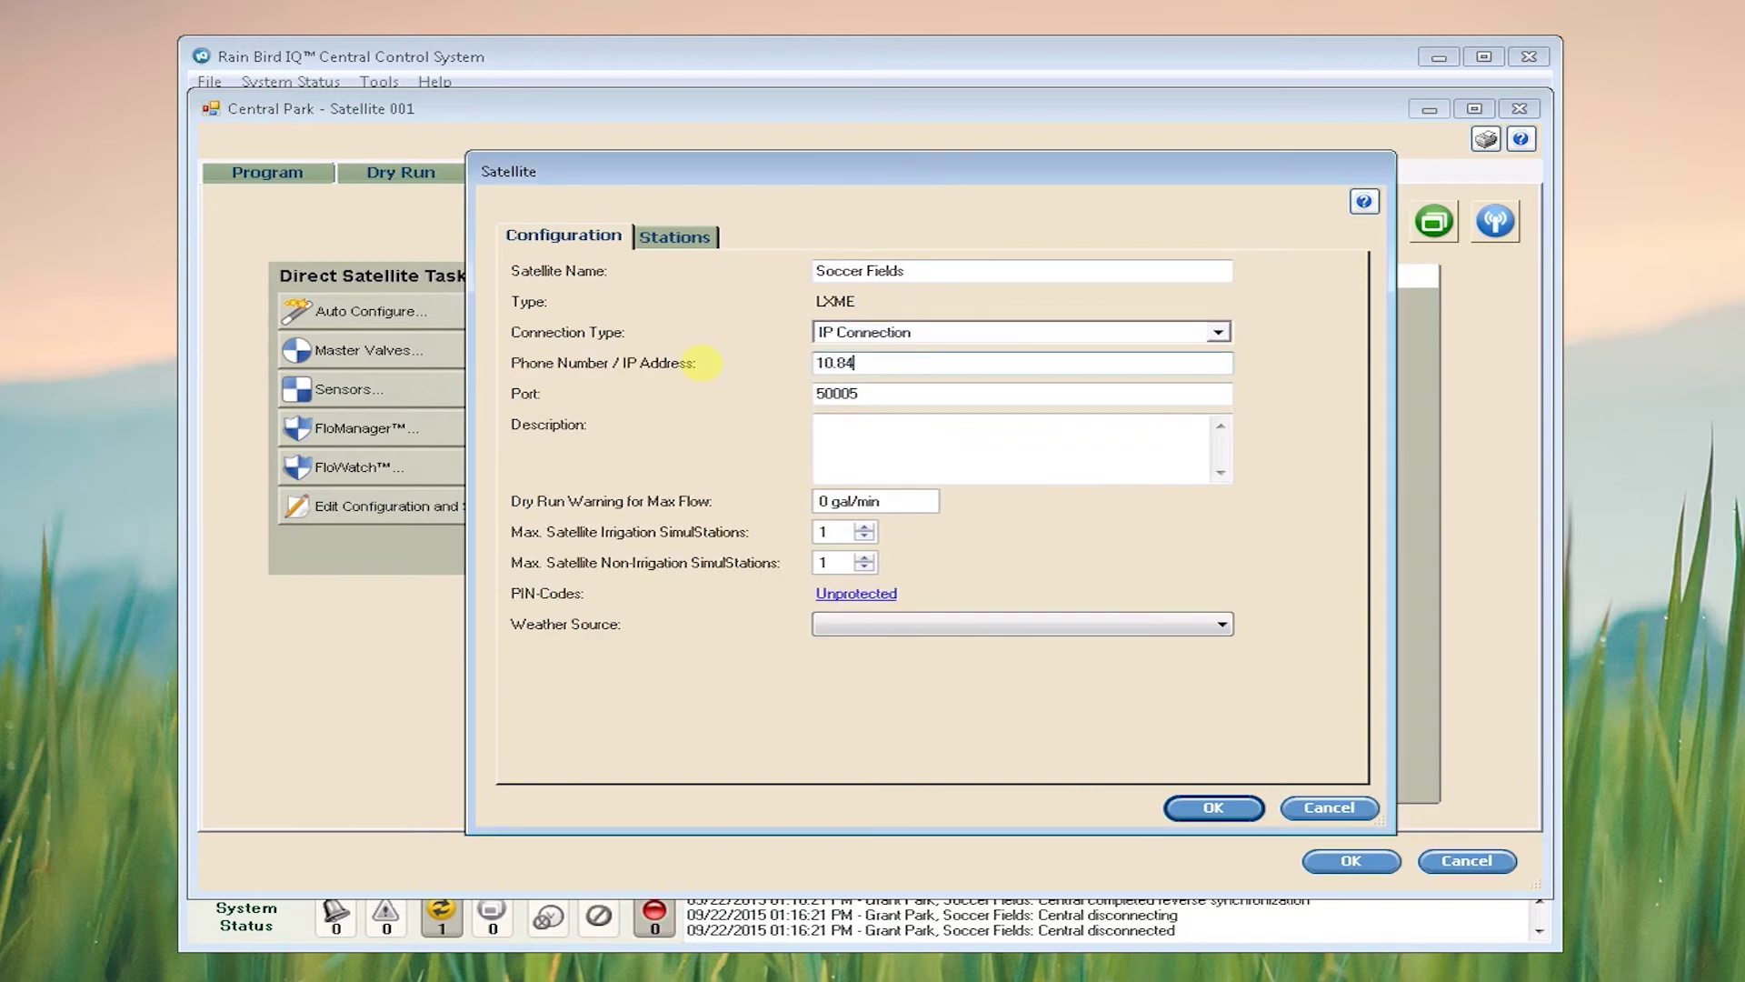
type(".175.73")
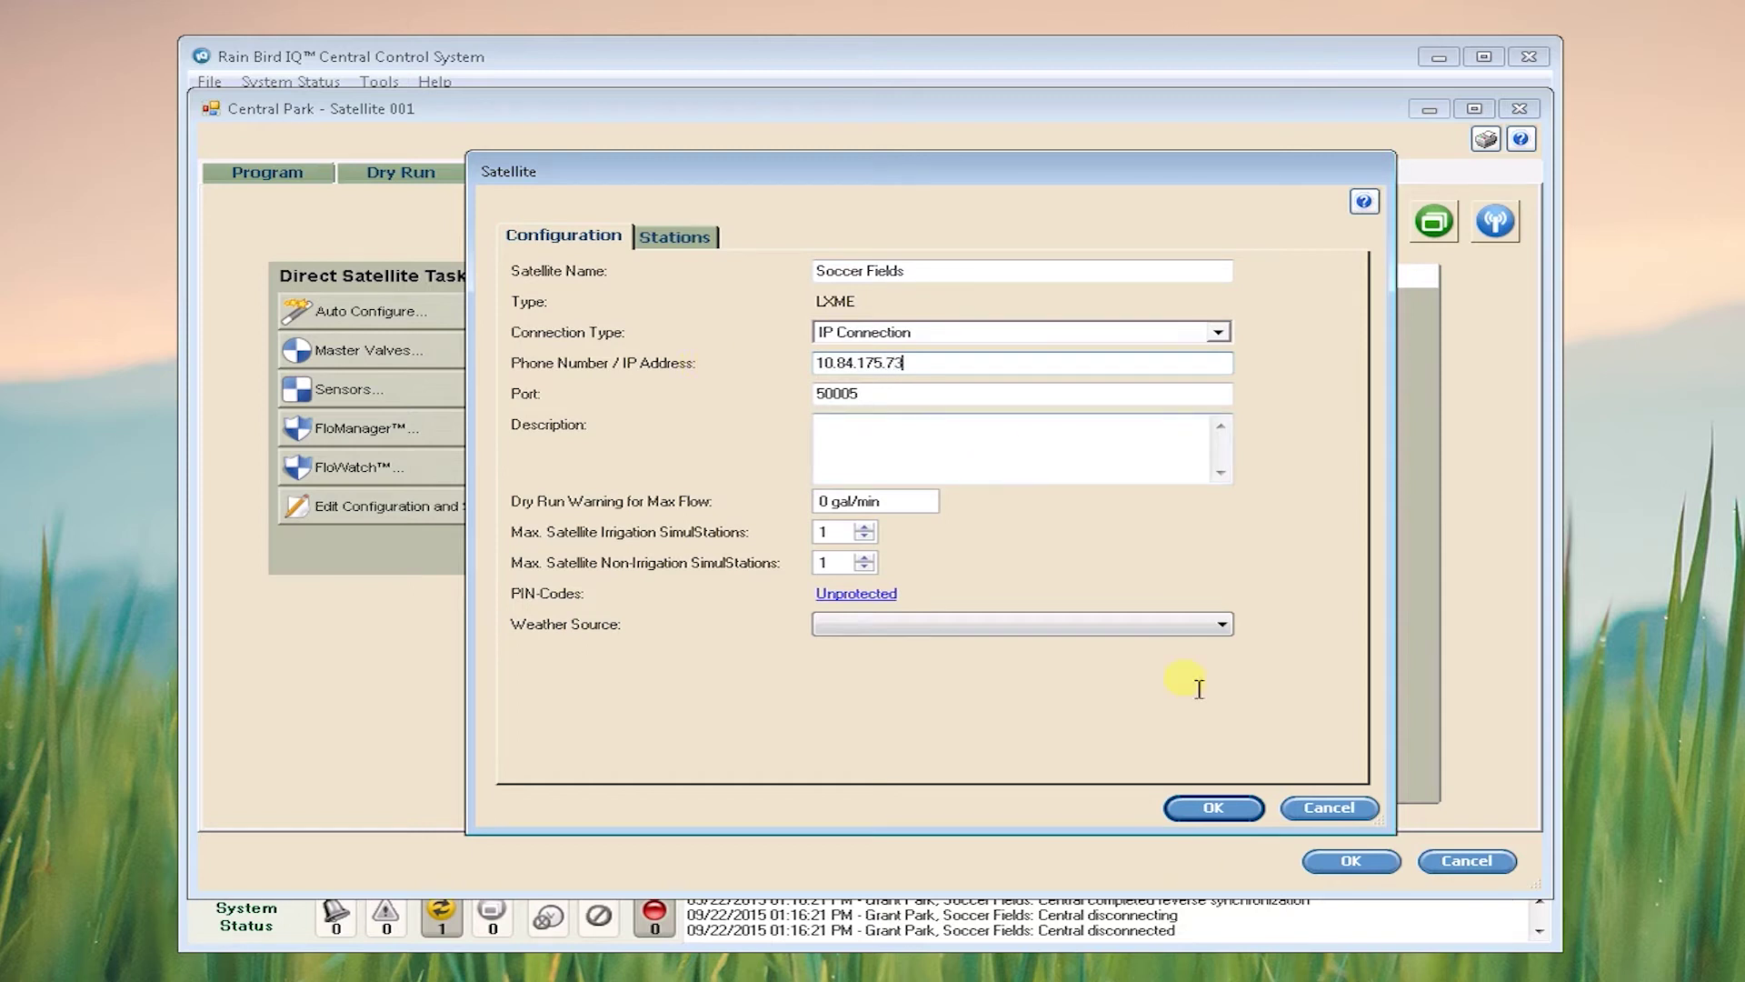
left_click(1221, 811)
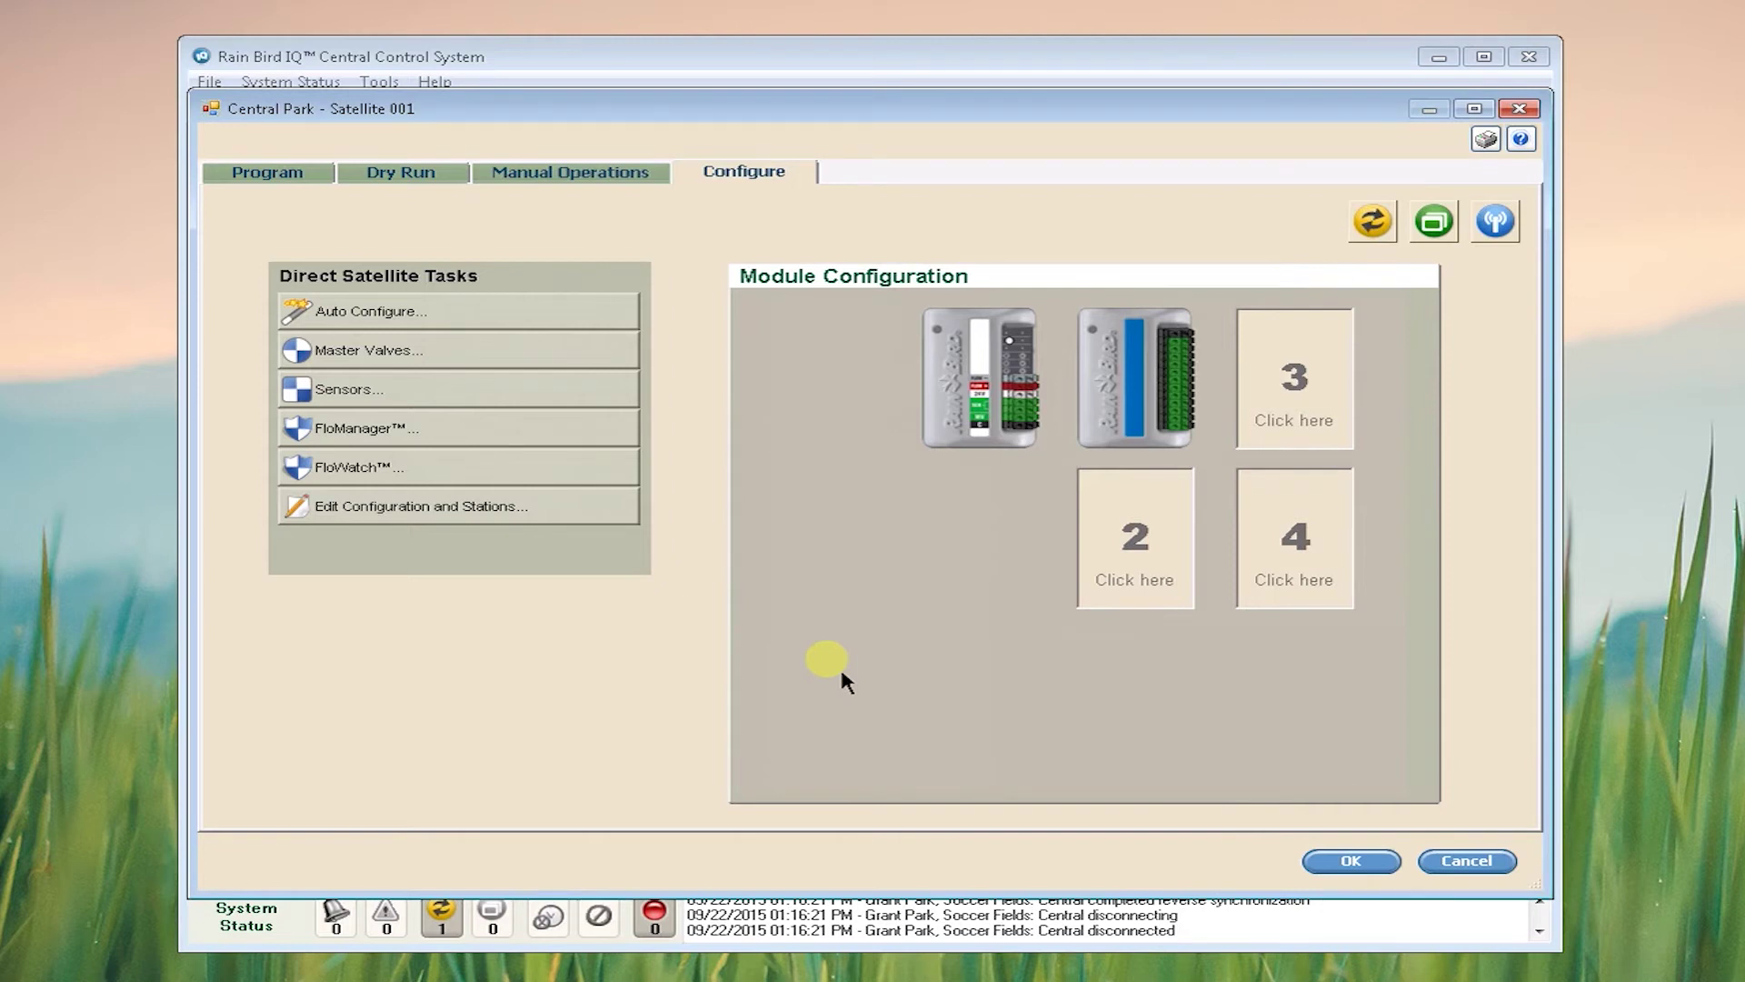
Reverse-synchronize the satellite's configuration, programs and learned flow into IQ, then reopen its settings.
left_click(464, 326)
left_click(633, 450)
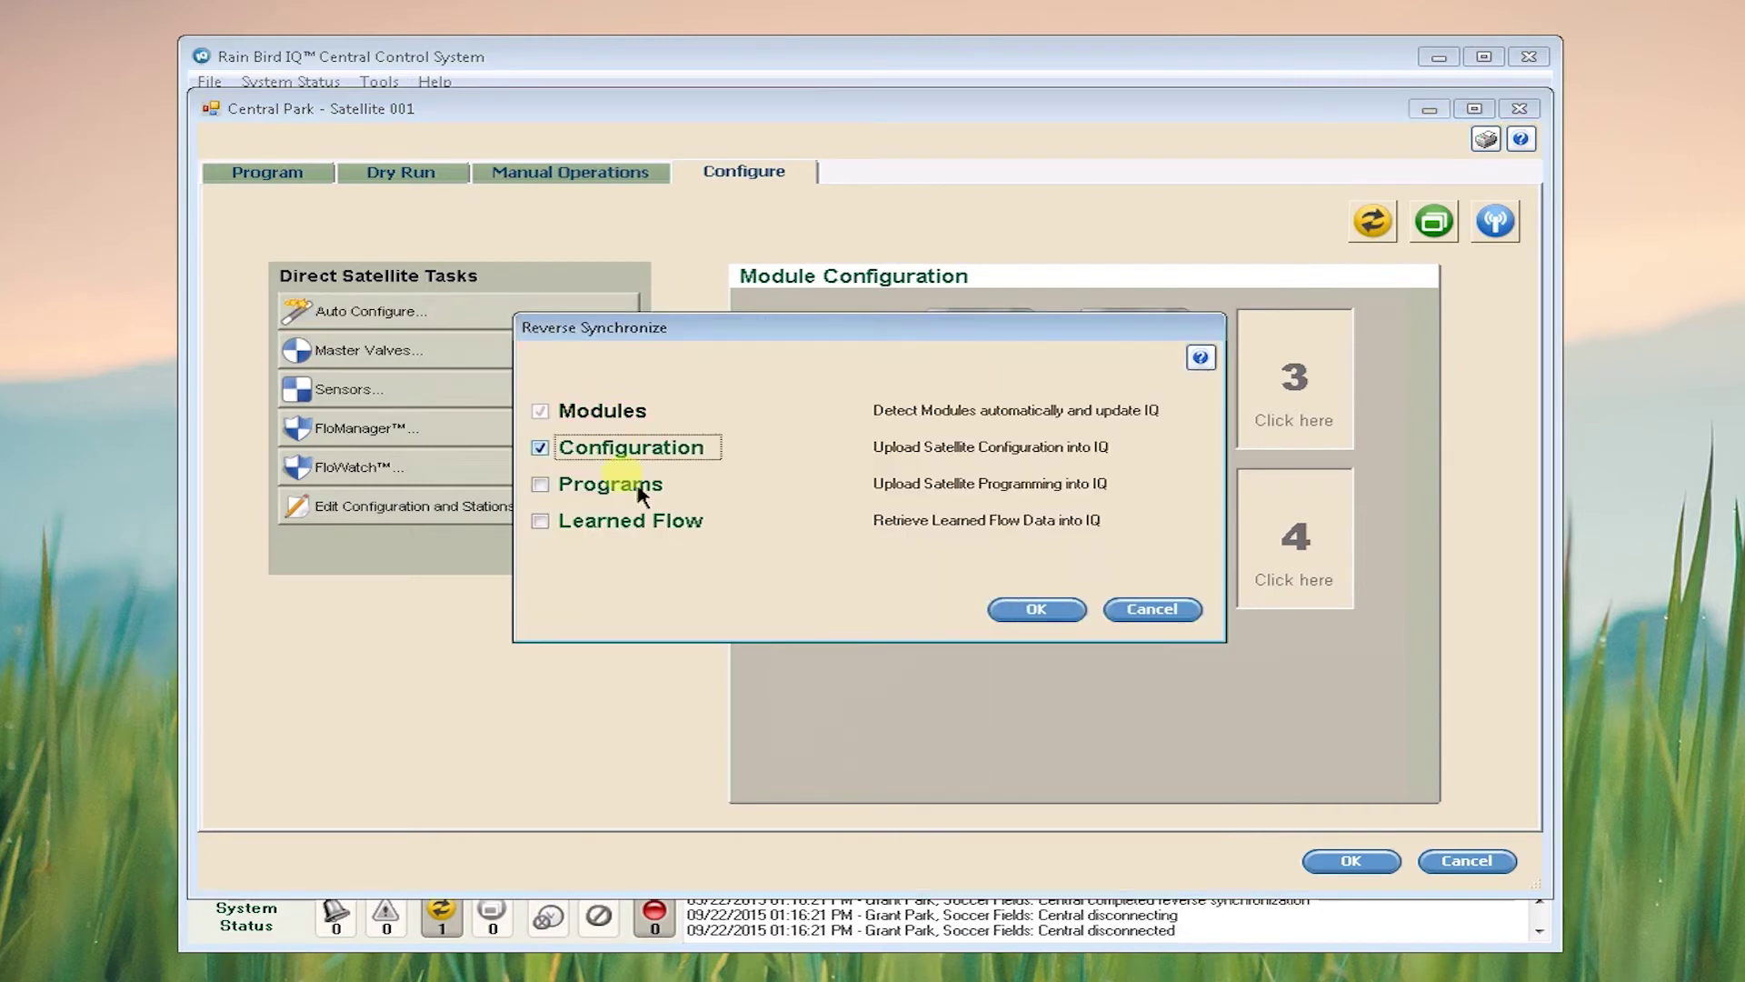
left_click(637, 490)
left_click(634, 522)
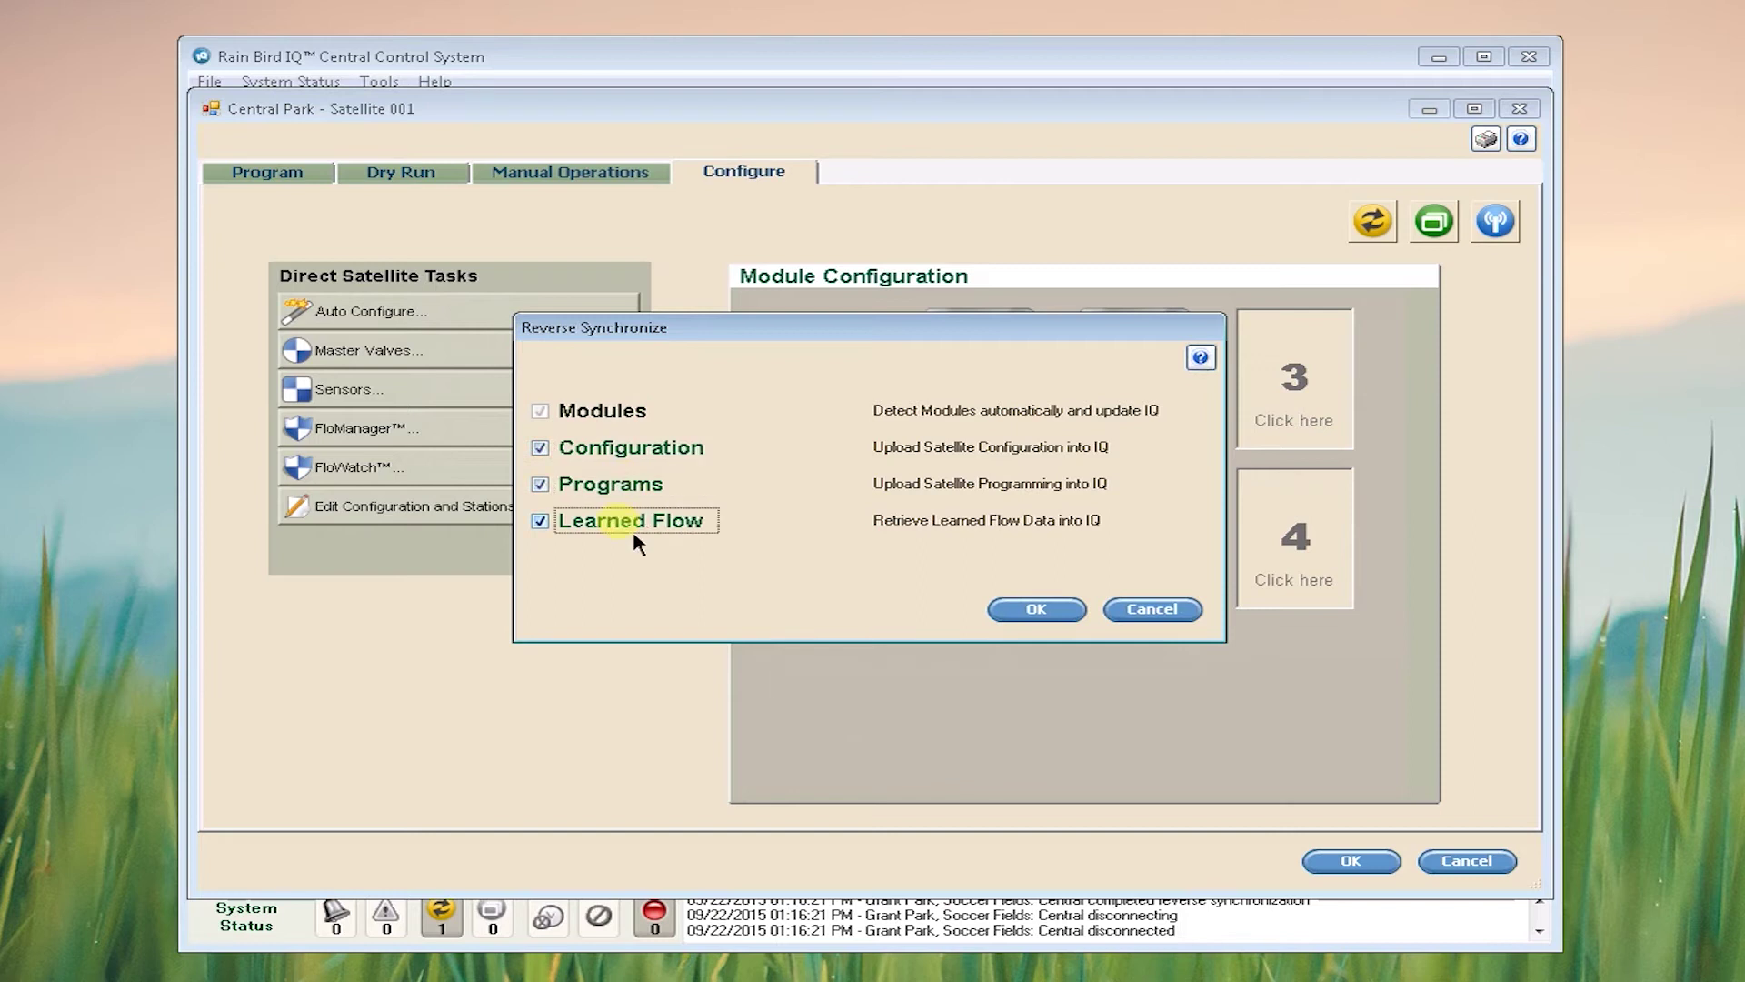
left_click(1036, 618)
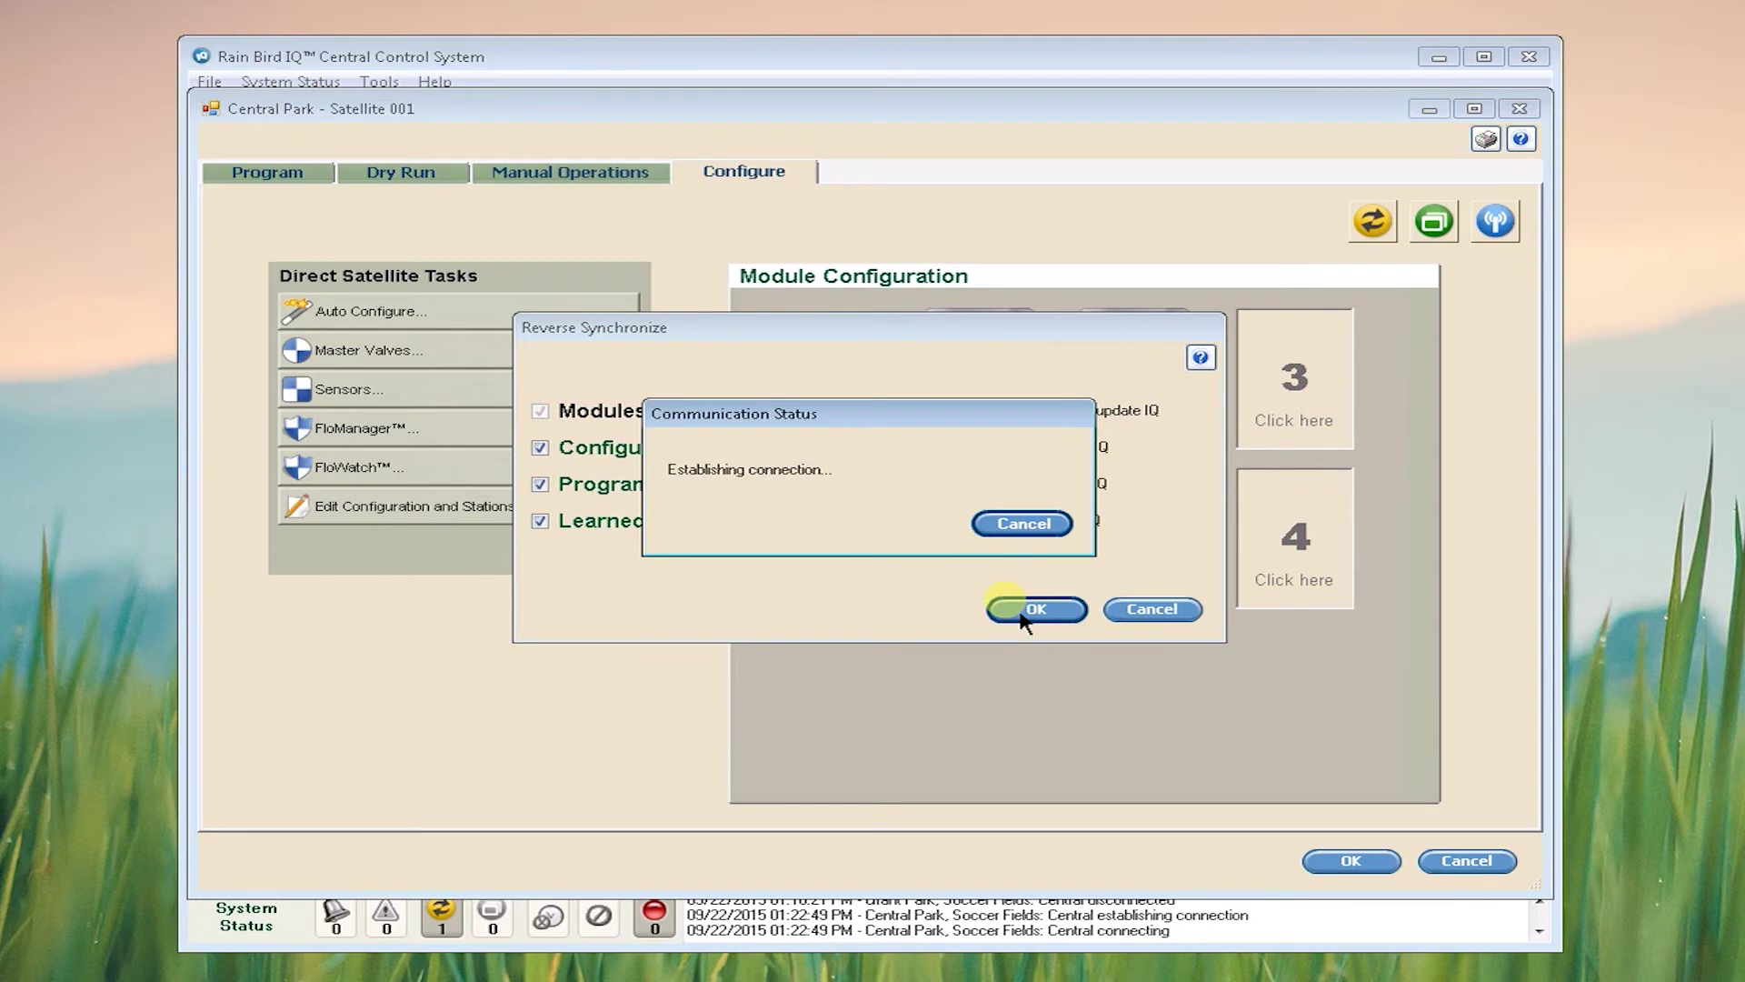
left_click(654, 920)
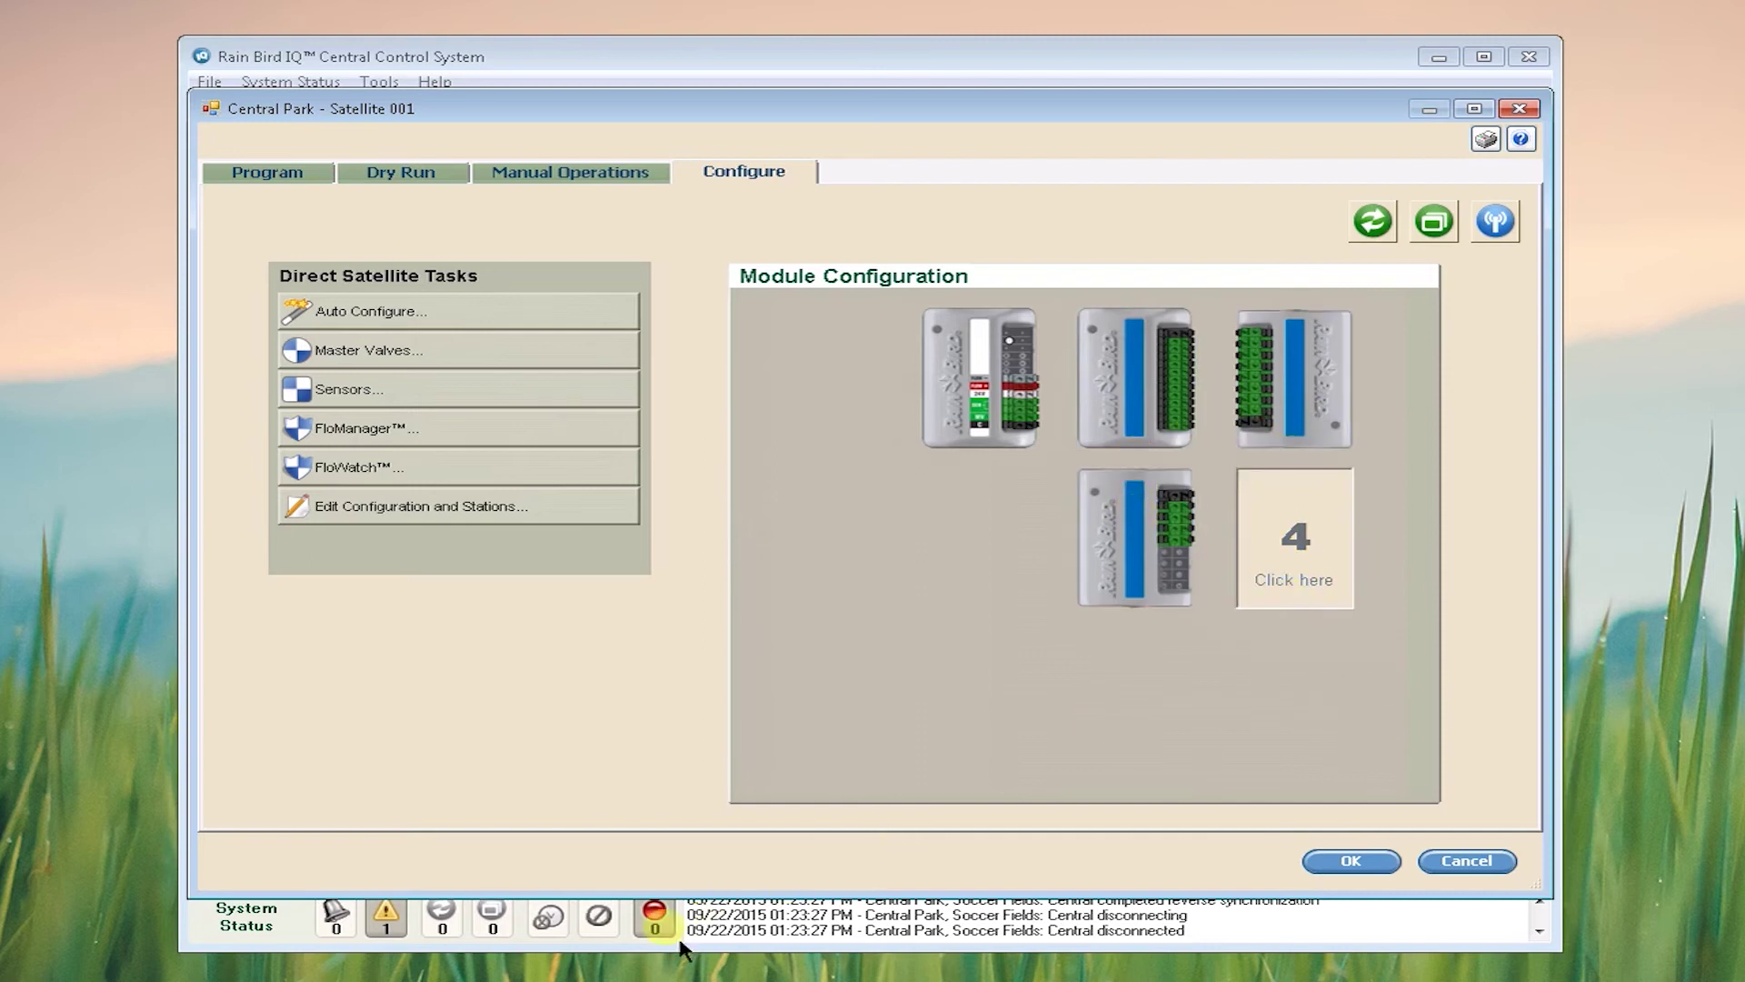
left_click(532, 522)
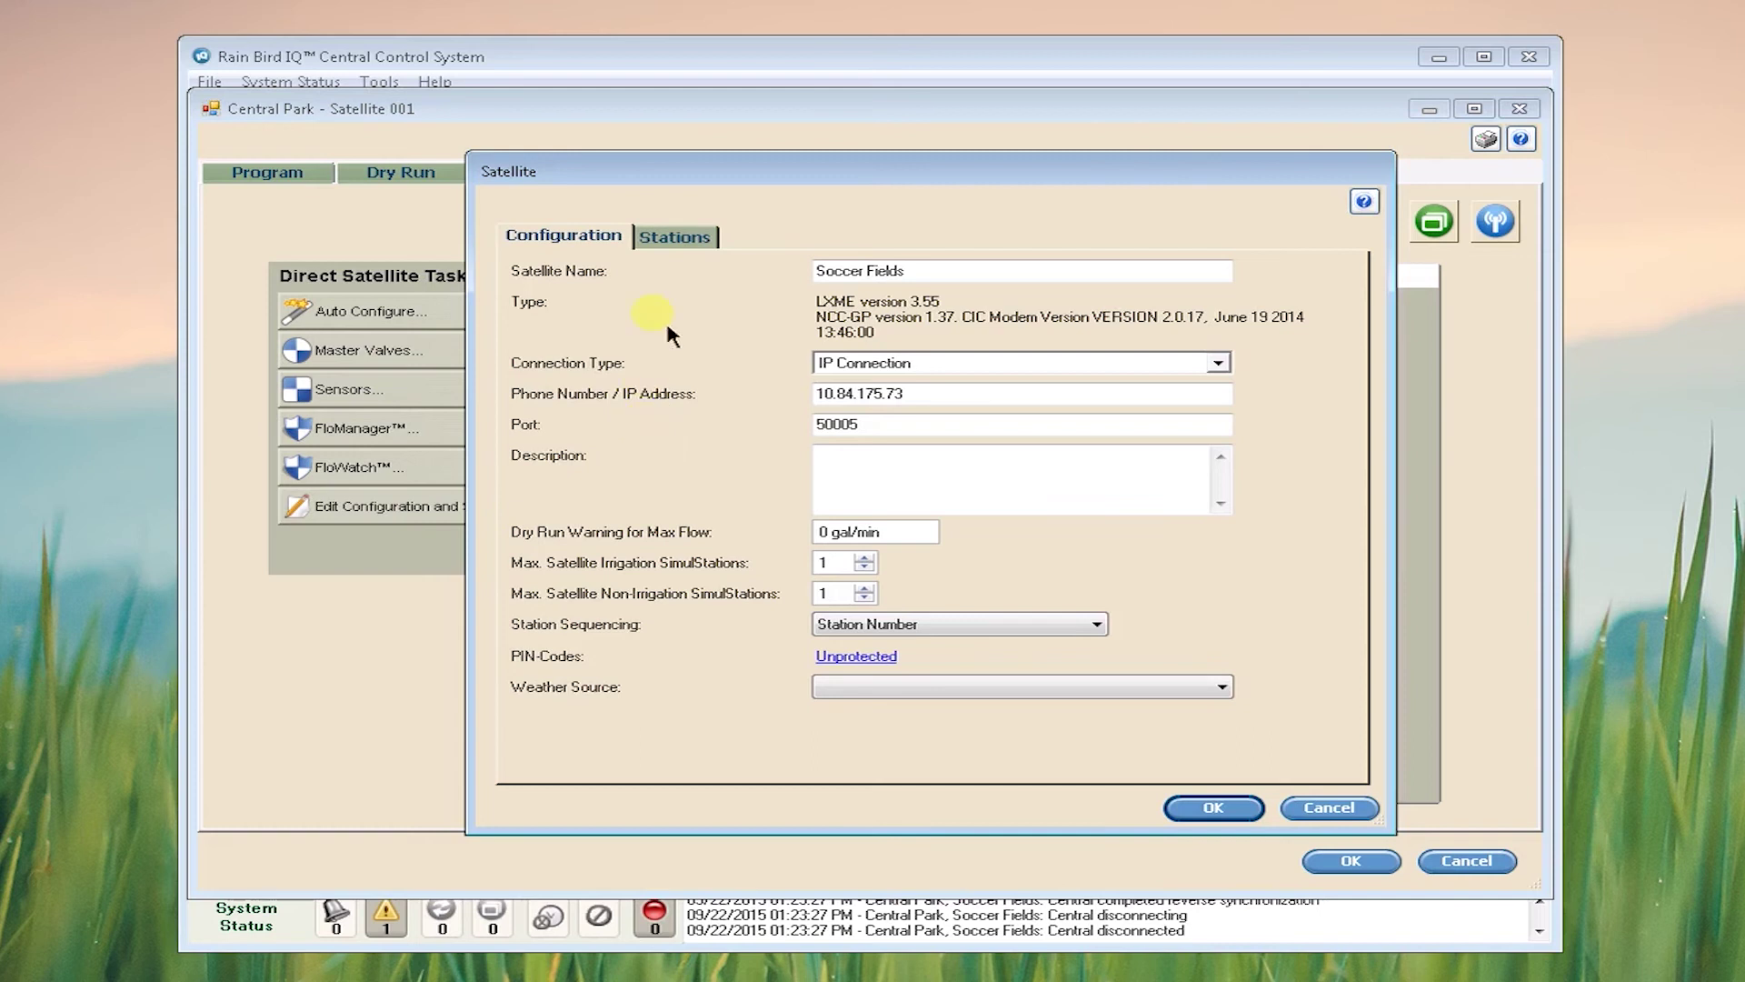
Name stations 1–5 Goal Line, Parking Lot, Center Field, Stands and Rotors in the back, then save.
left_click(688, 238)
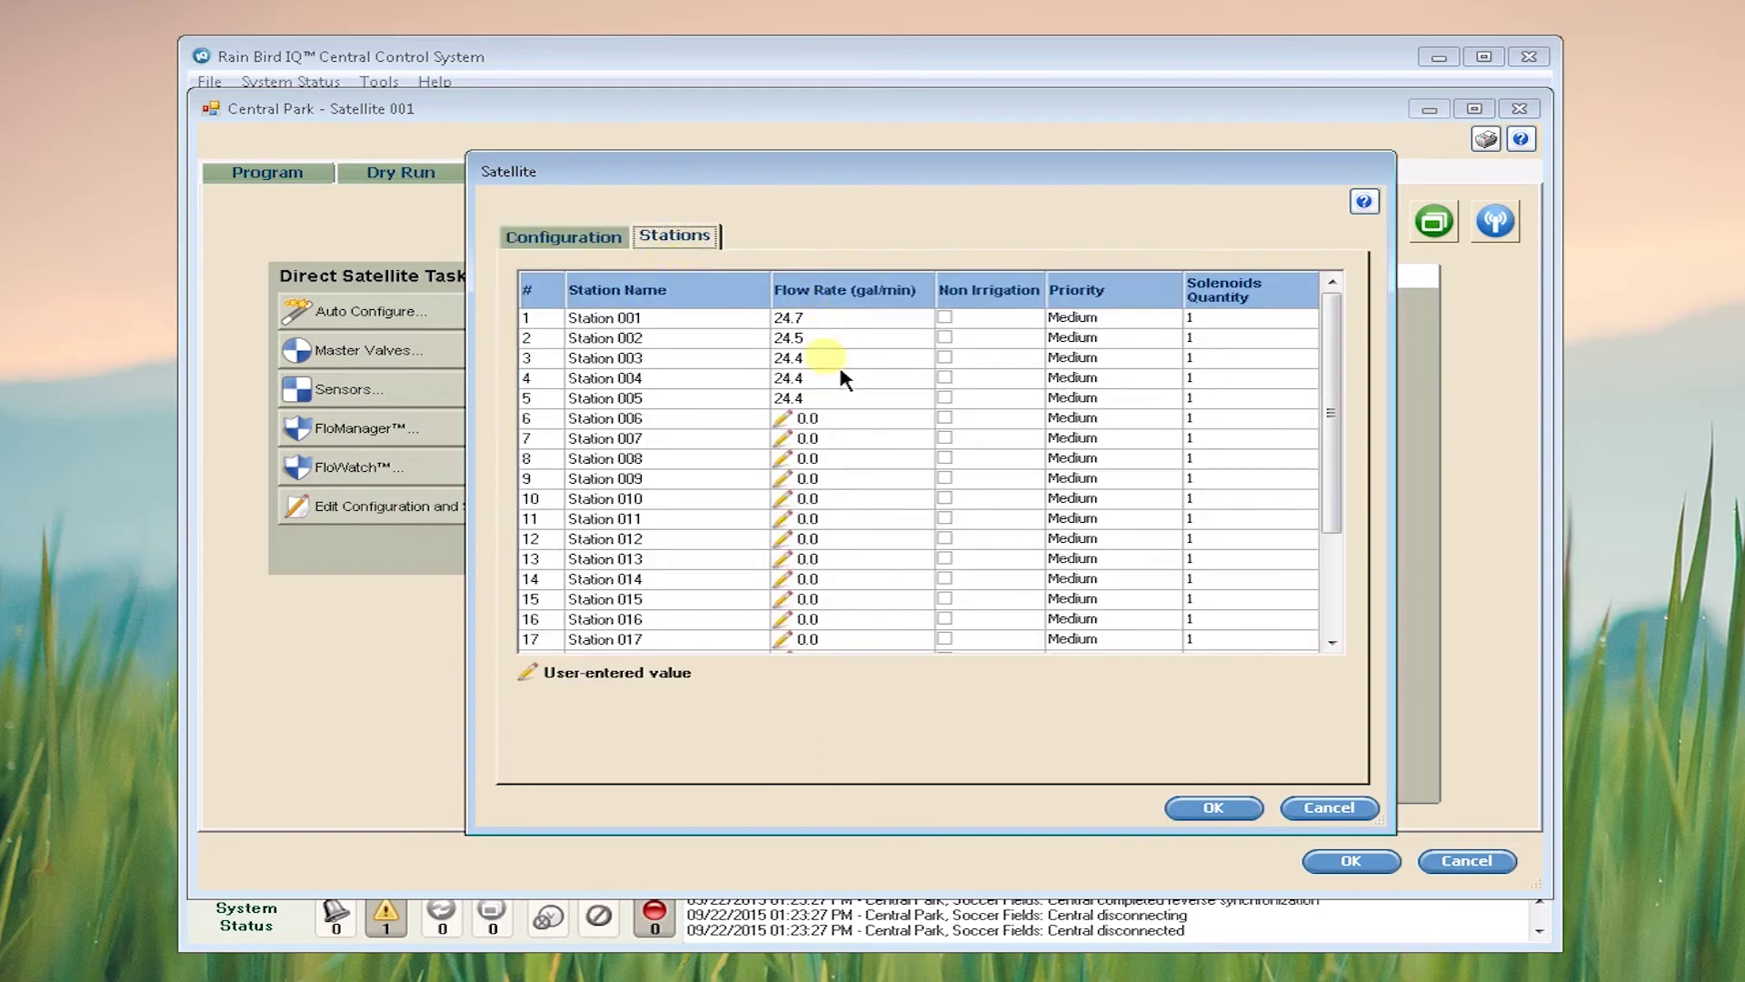
left_click(671, 324)
type("Goal Line")
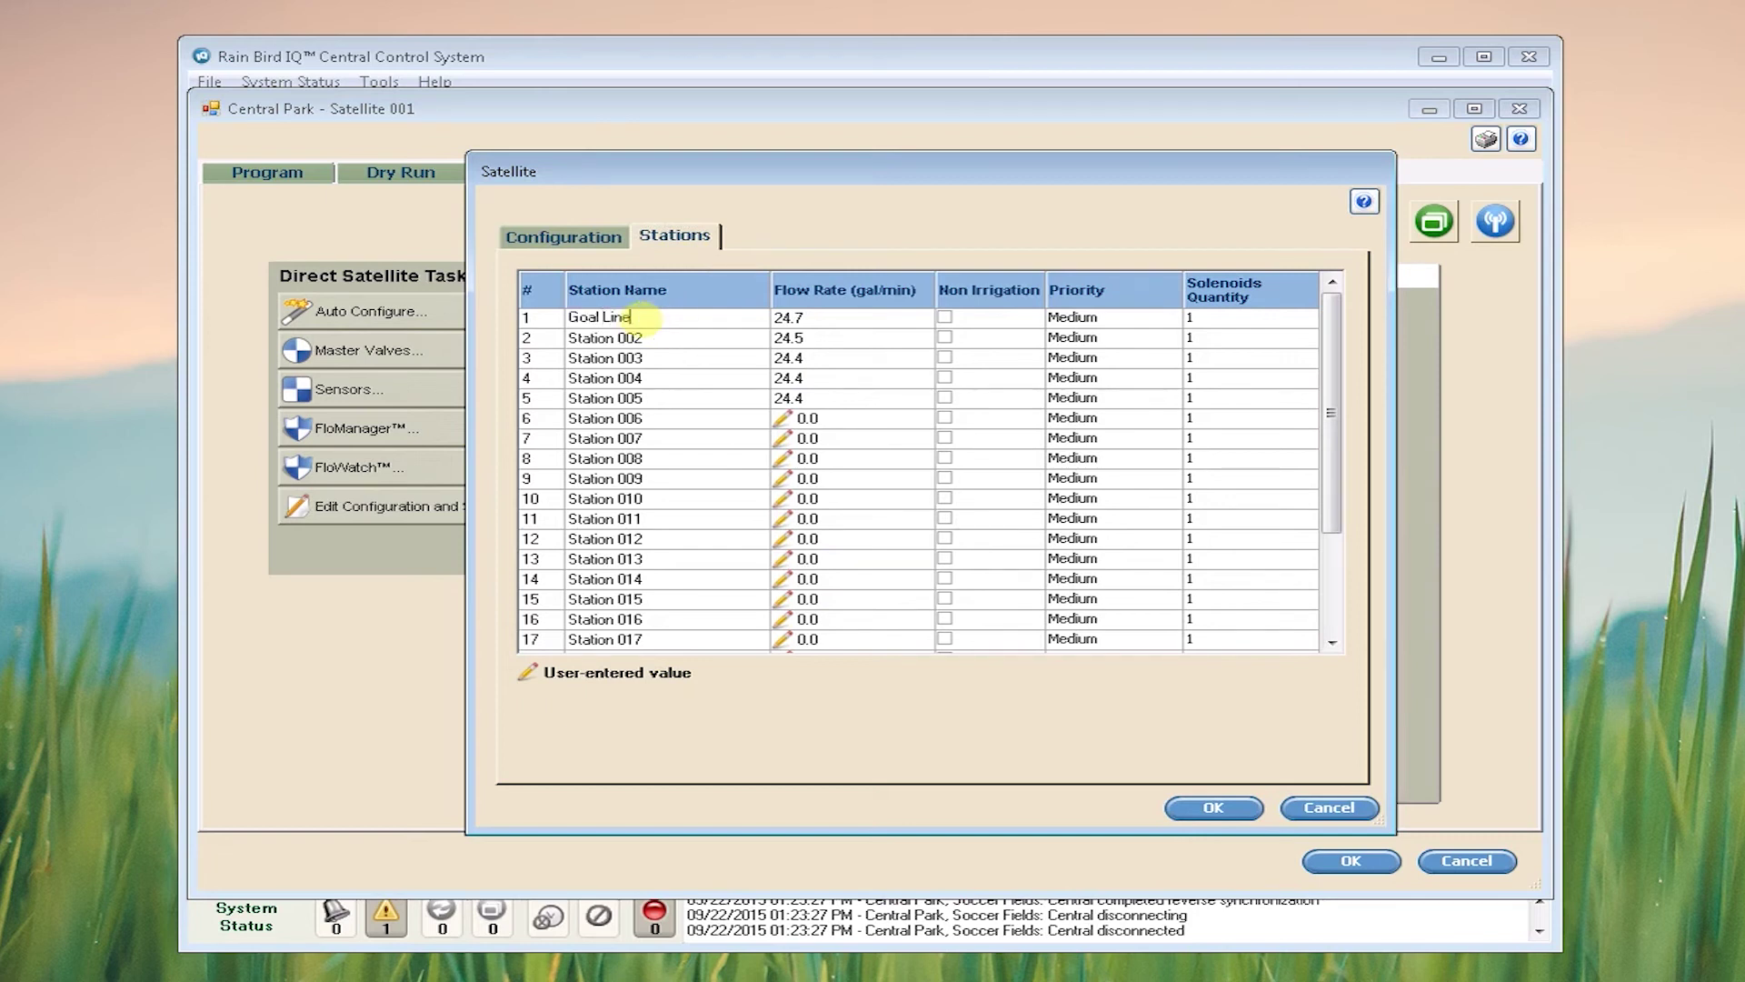
left_click(695, 337)
type("Parking Lot")
left_click(718, 359)
type("Center Field")
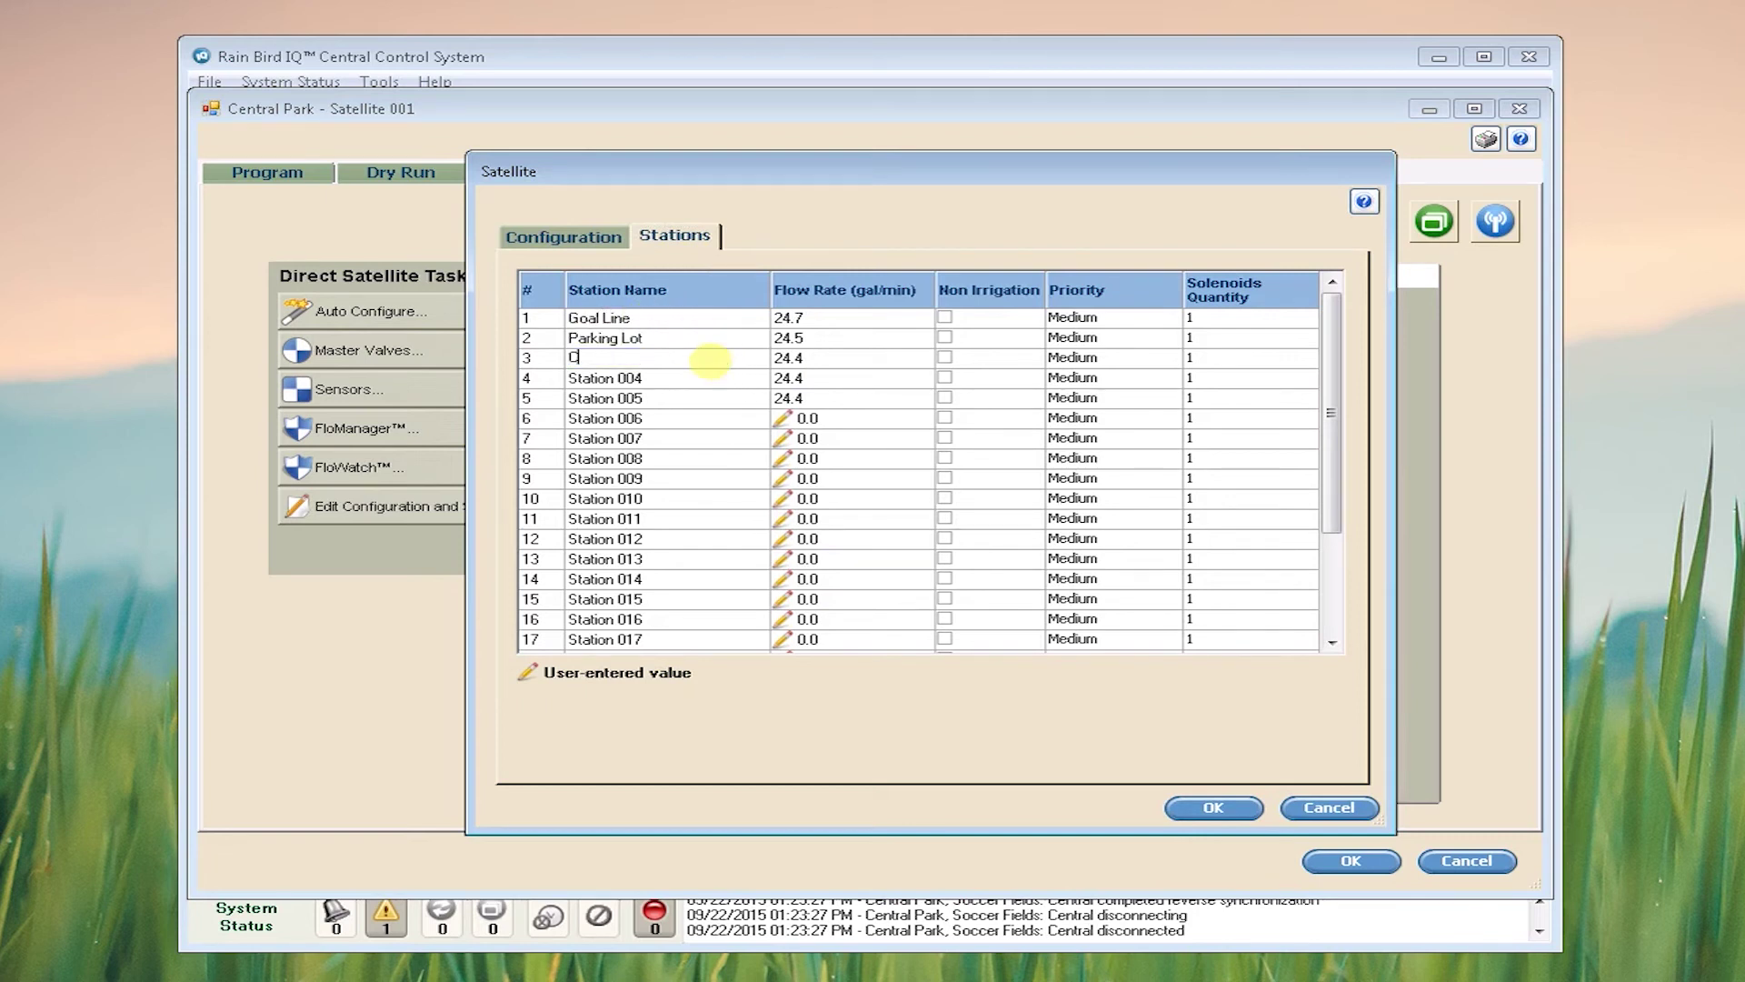
left_click(709, 379)
type("Stands")
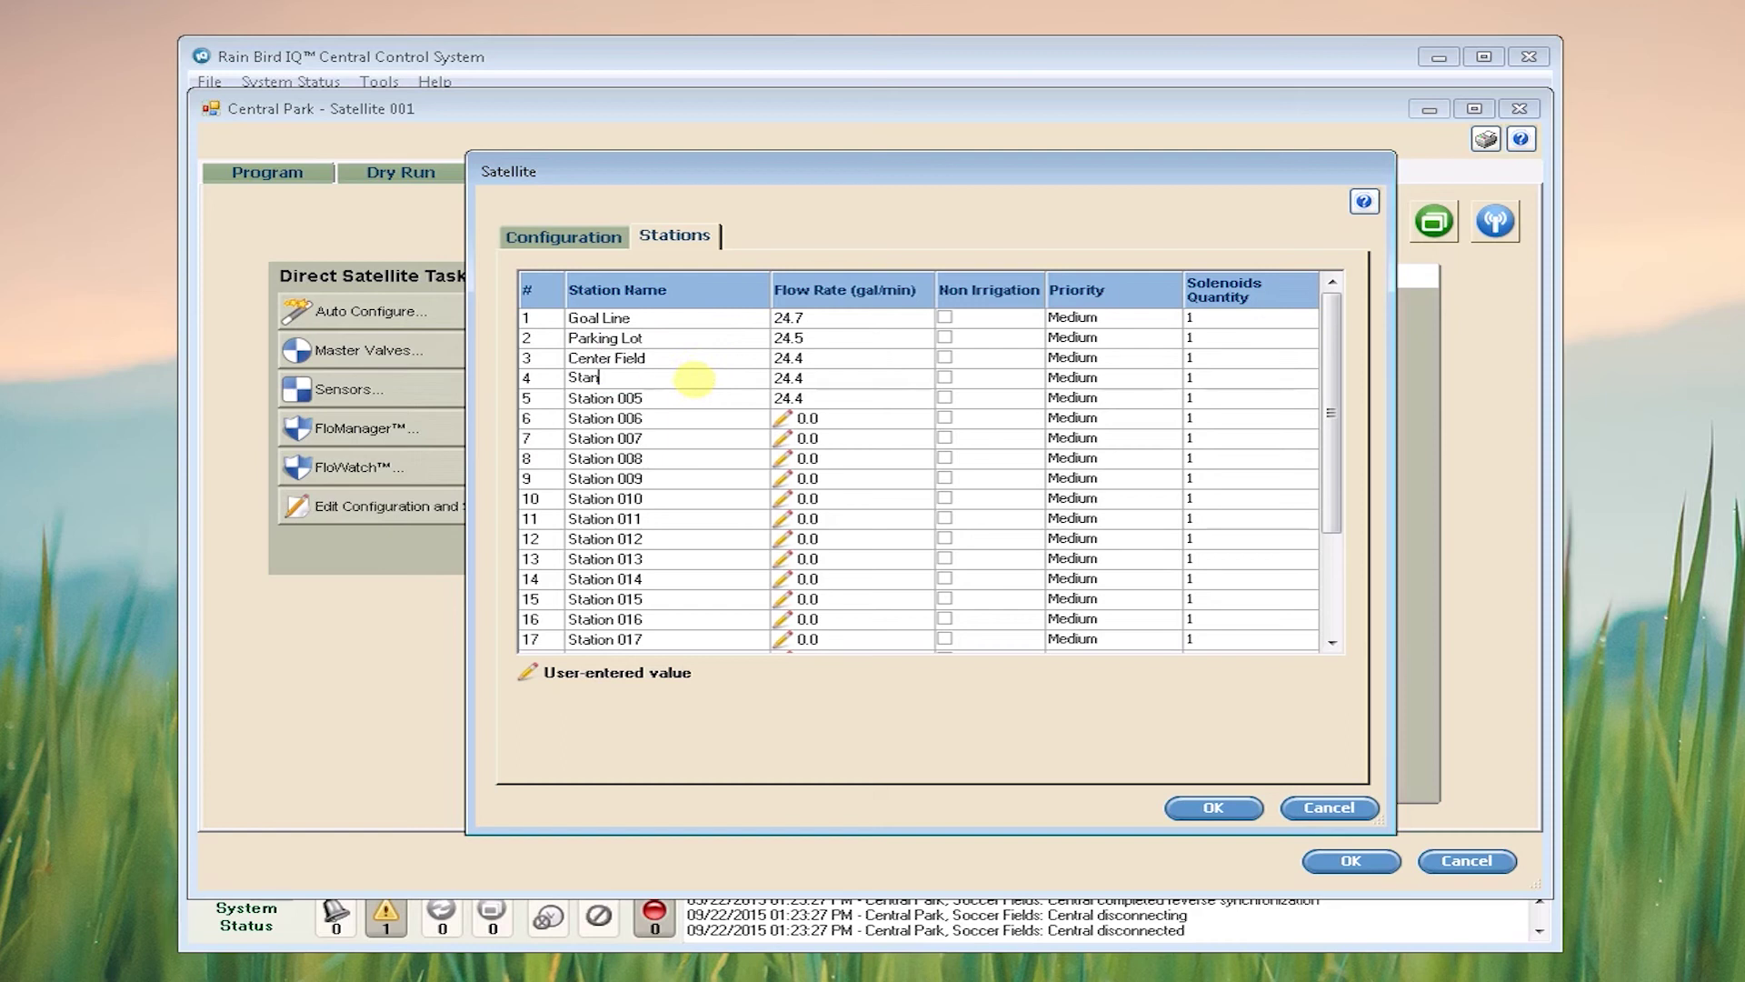
left_click(662, 395)
type("Rotor")
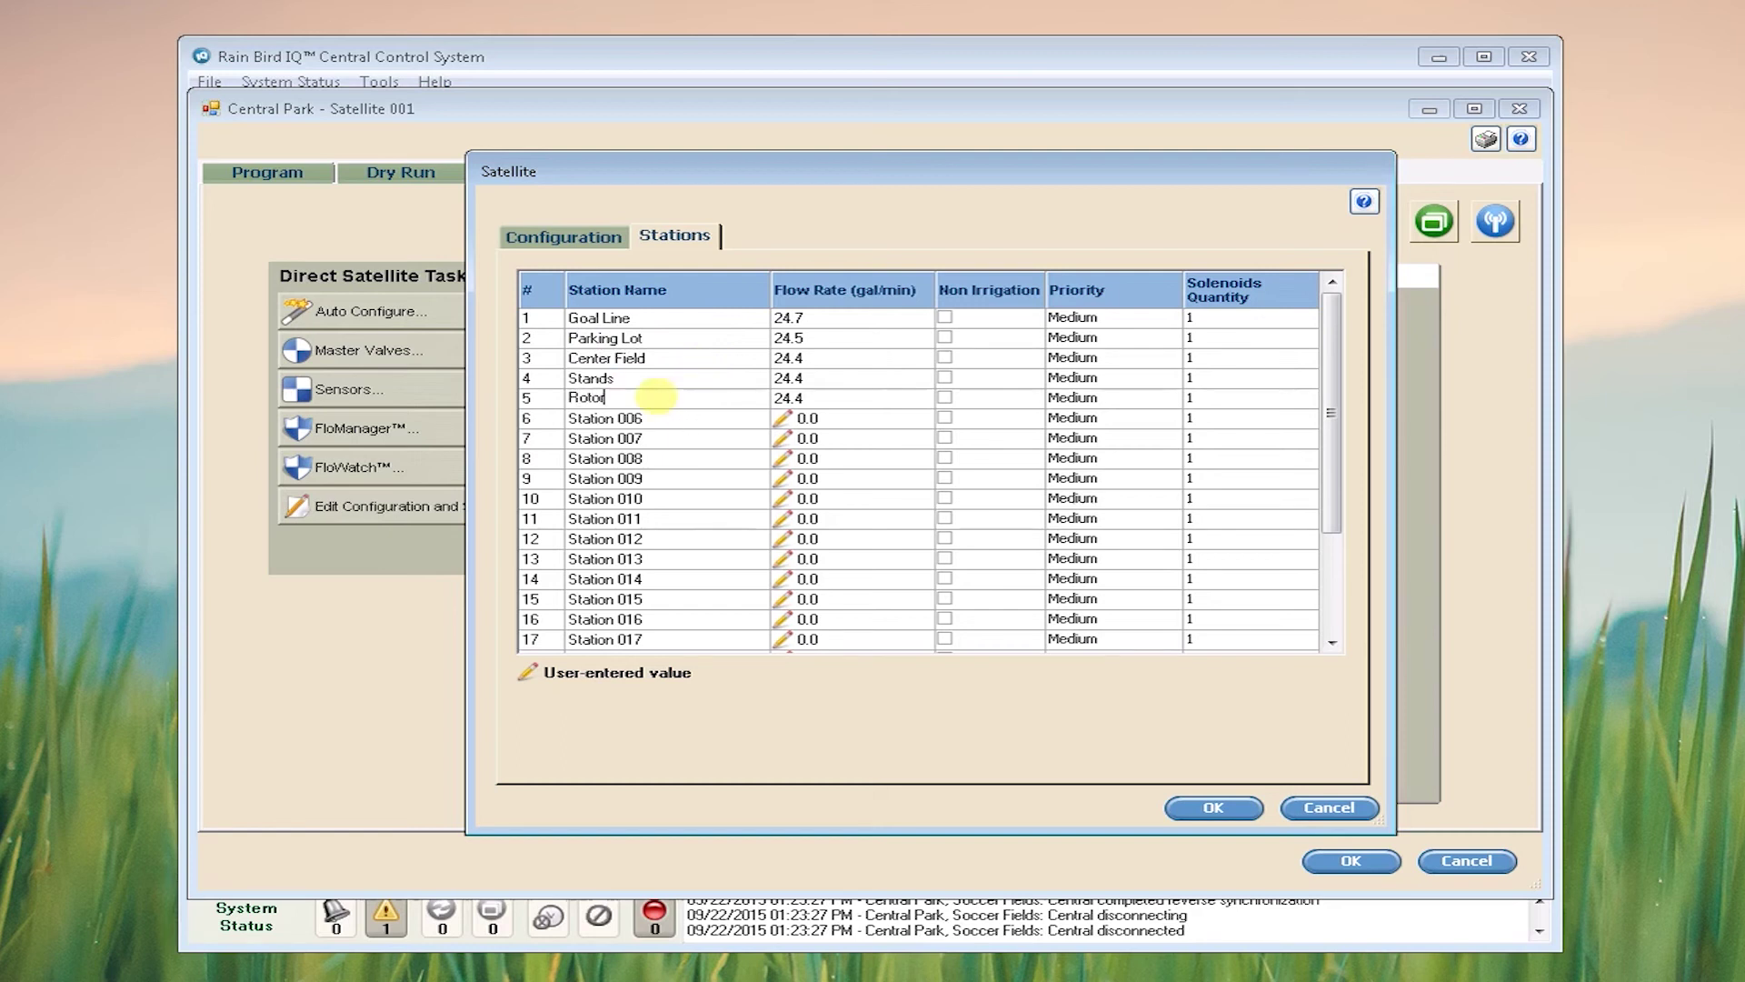
type("s in the back")
left_click(1218, 818)
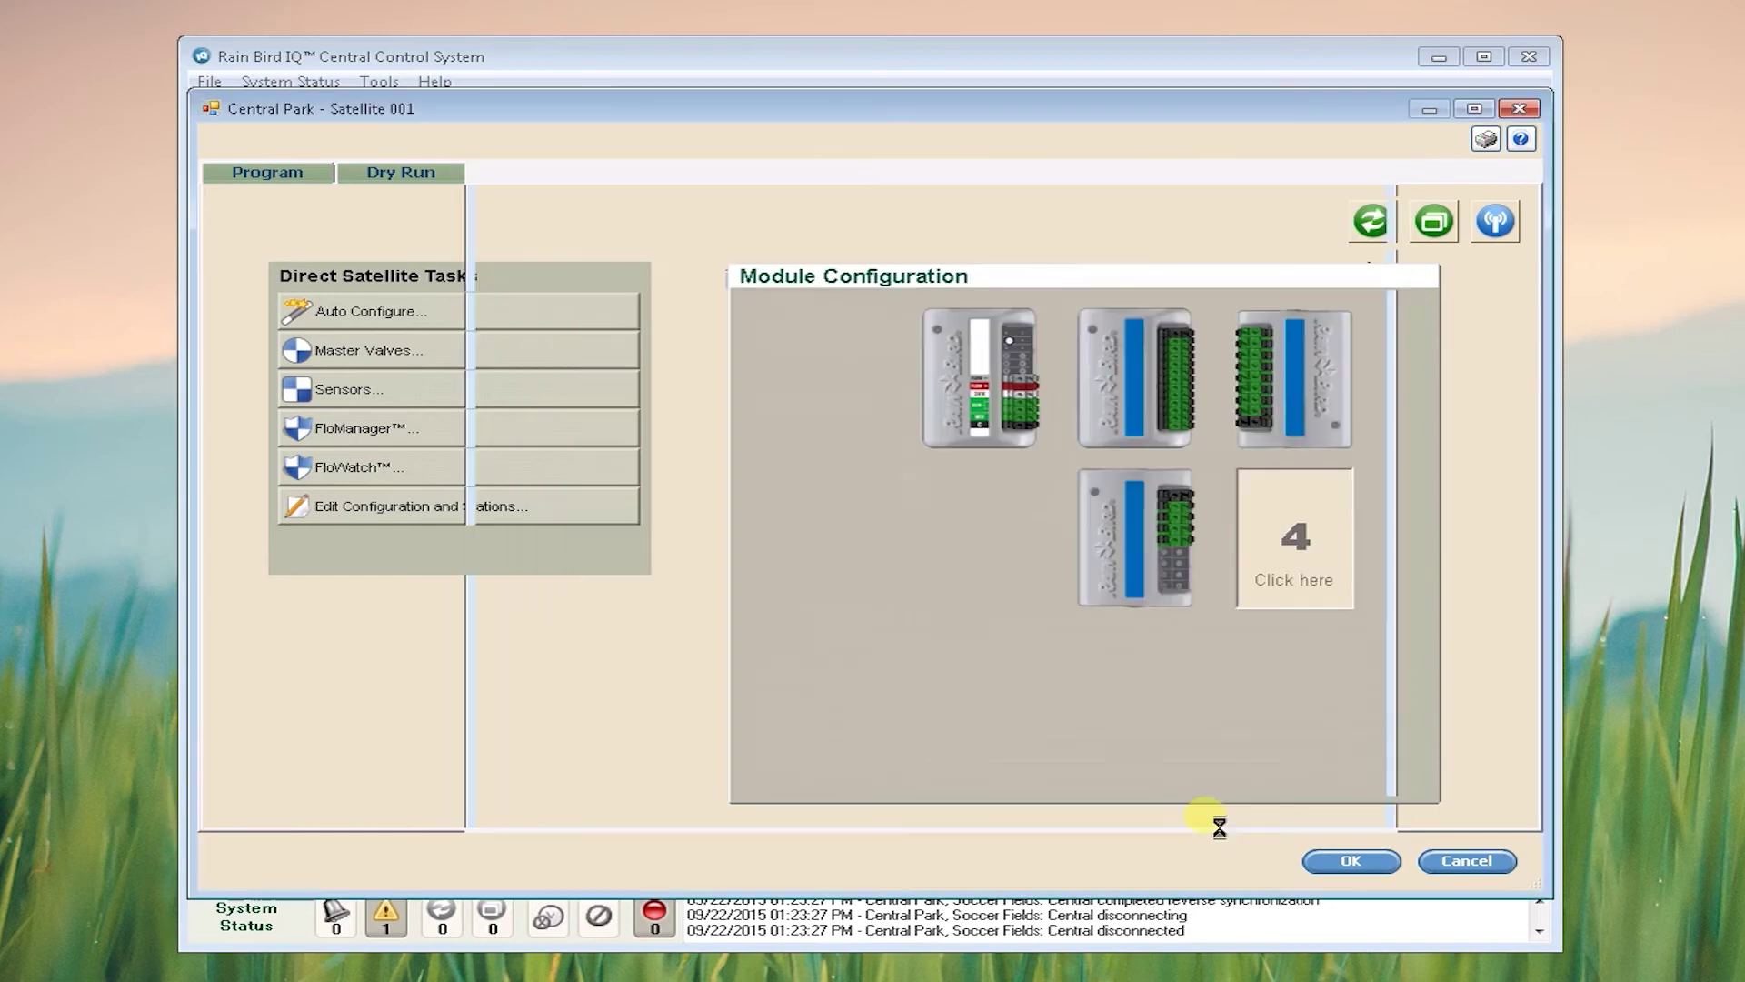
On the Program tab, change Program A's name to 'Weekly Program' in Edit Program and confirm.
left_click(298, 174)
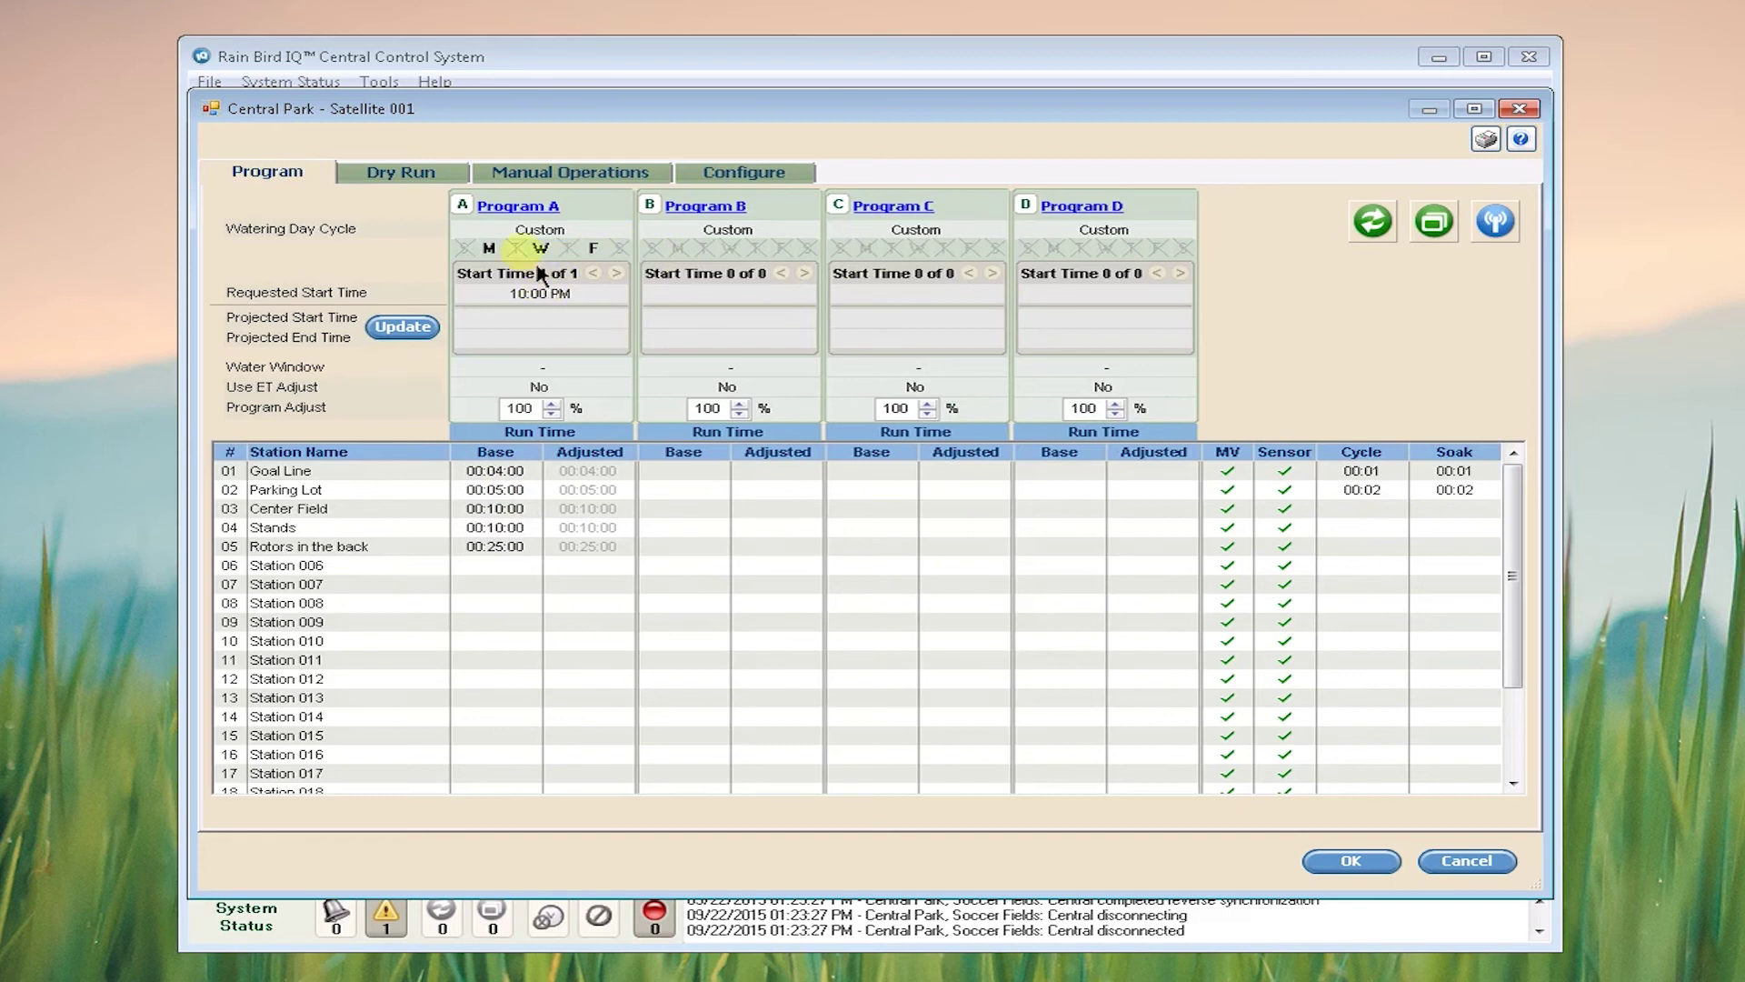
left_click(546, 215)
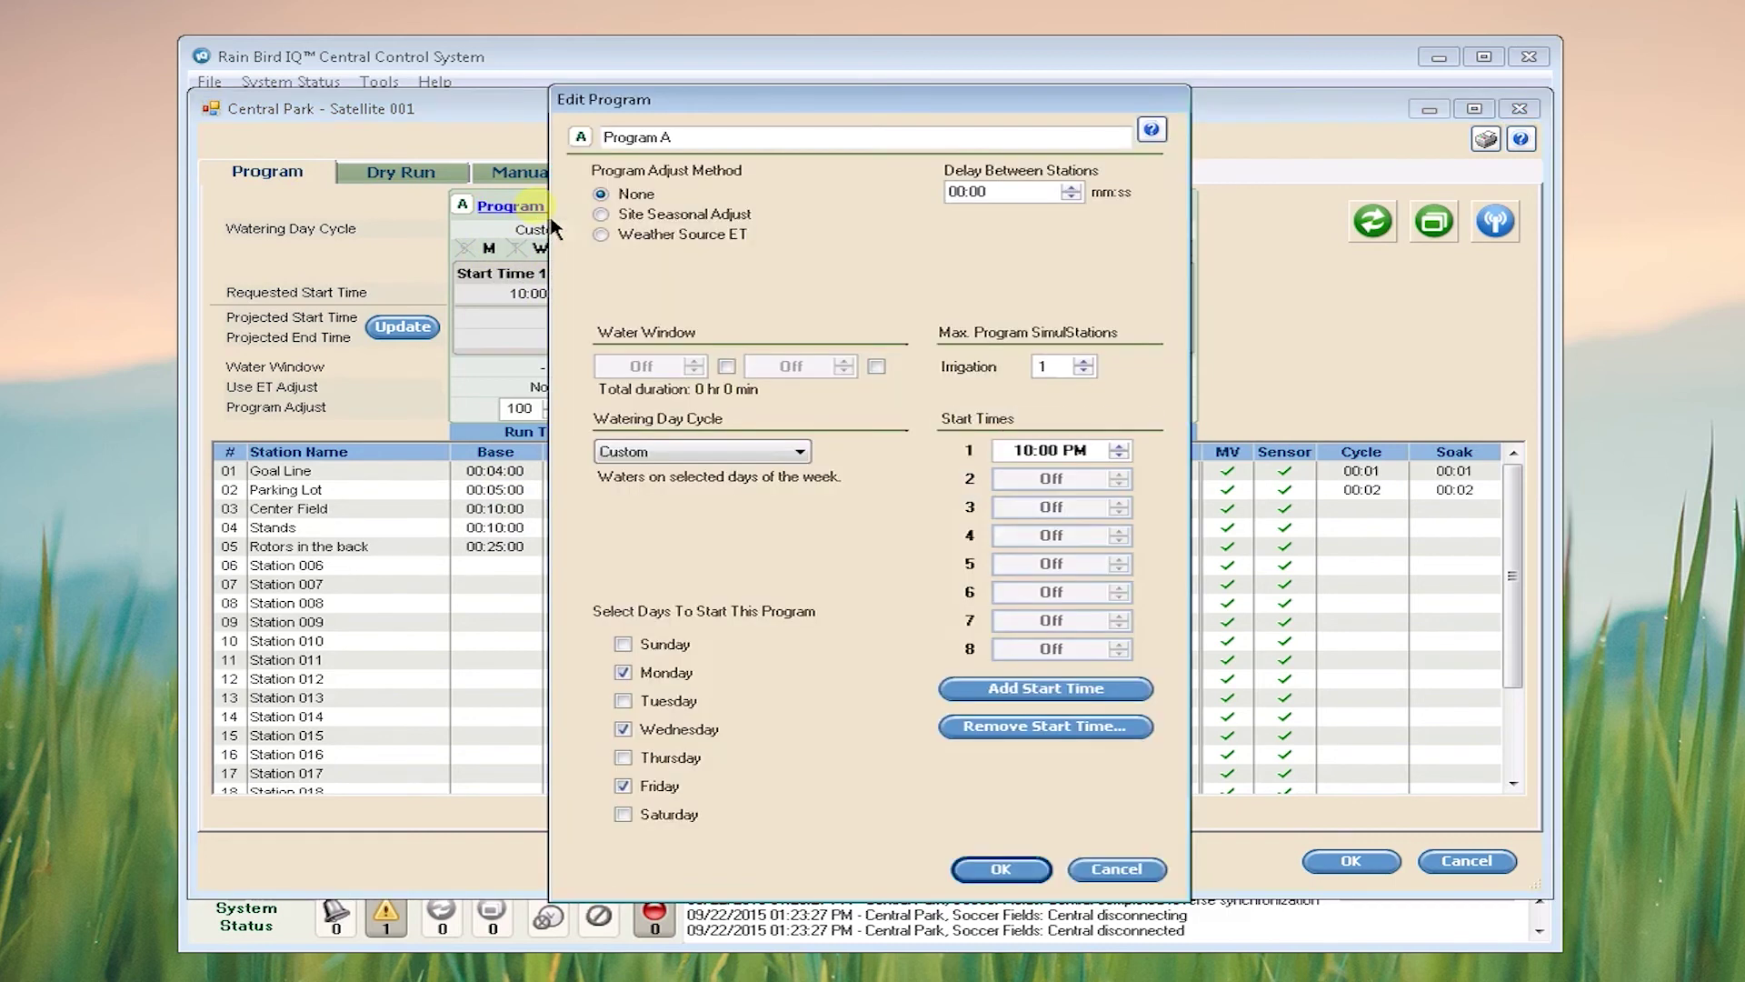
left_click(708, 138)
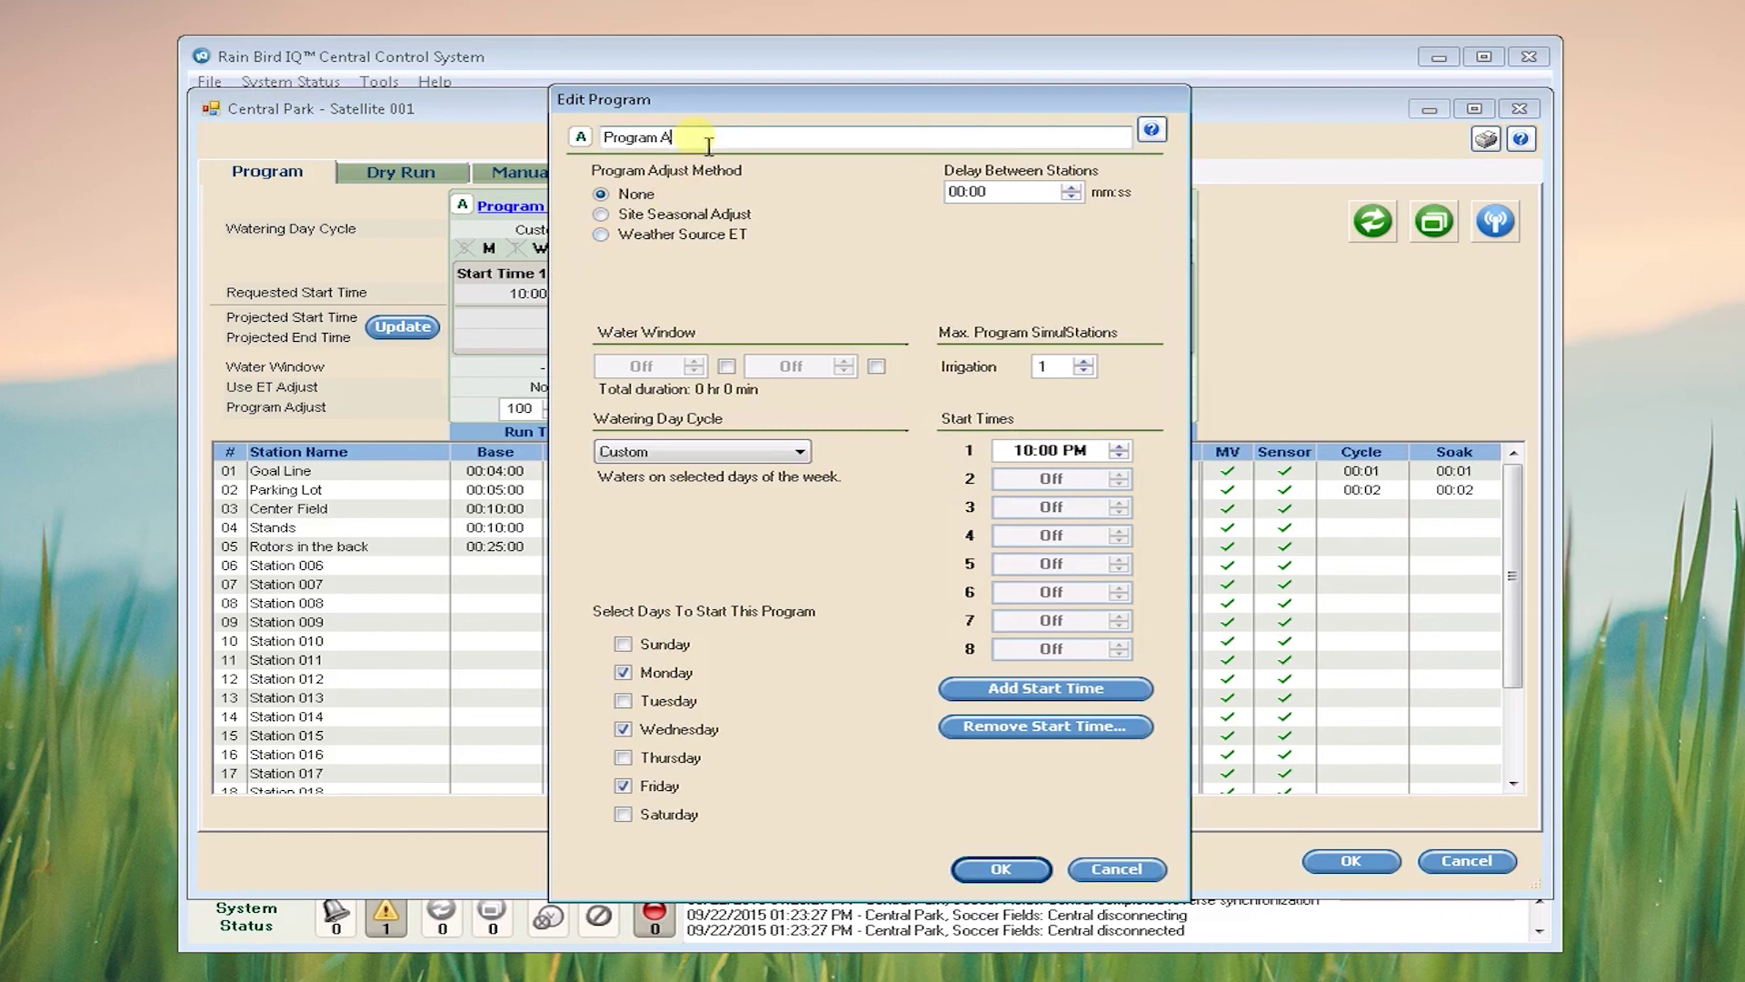
left_click_drag(708, 144, 568, 140)
type("Week")
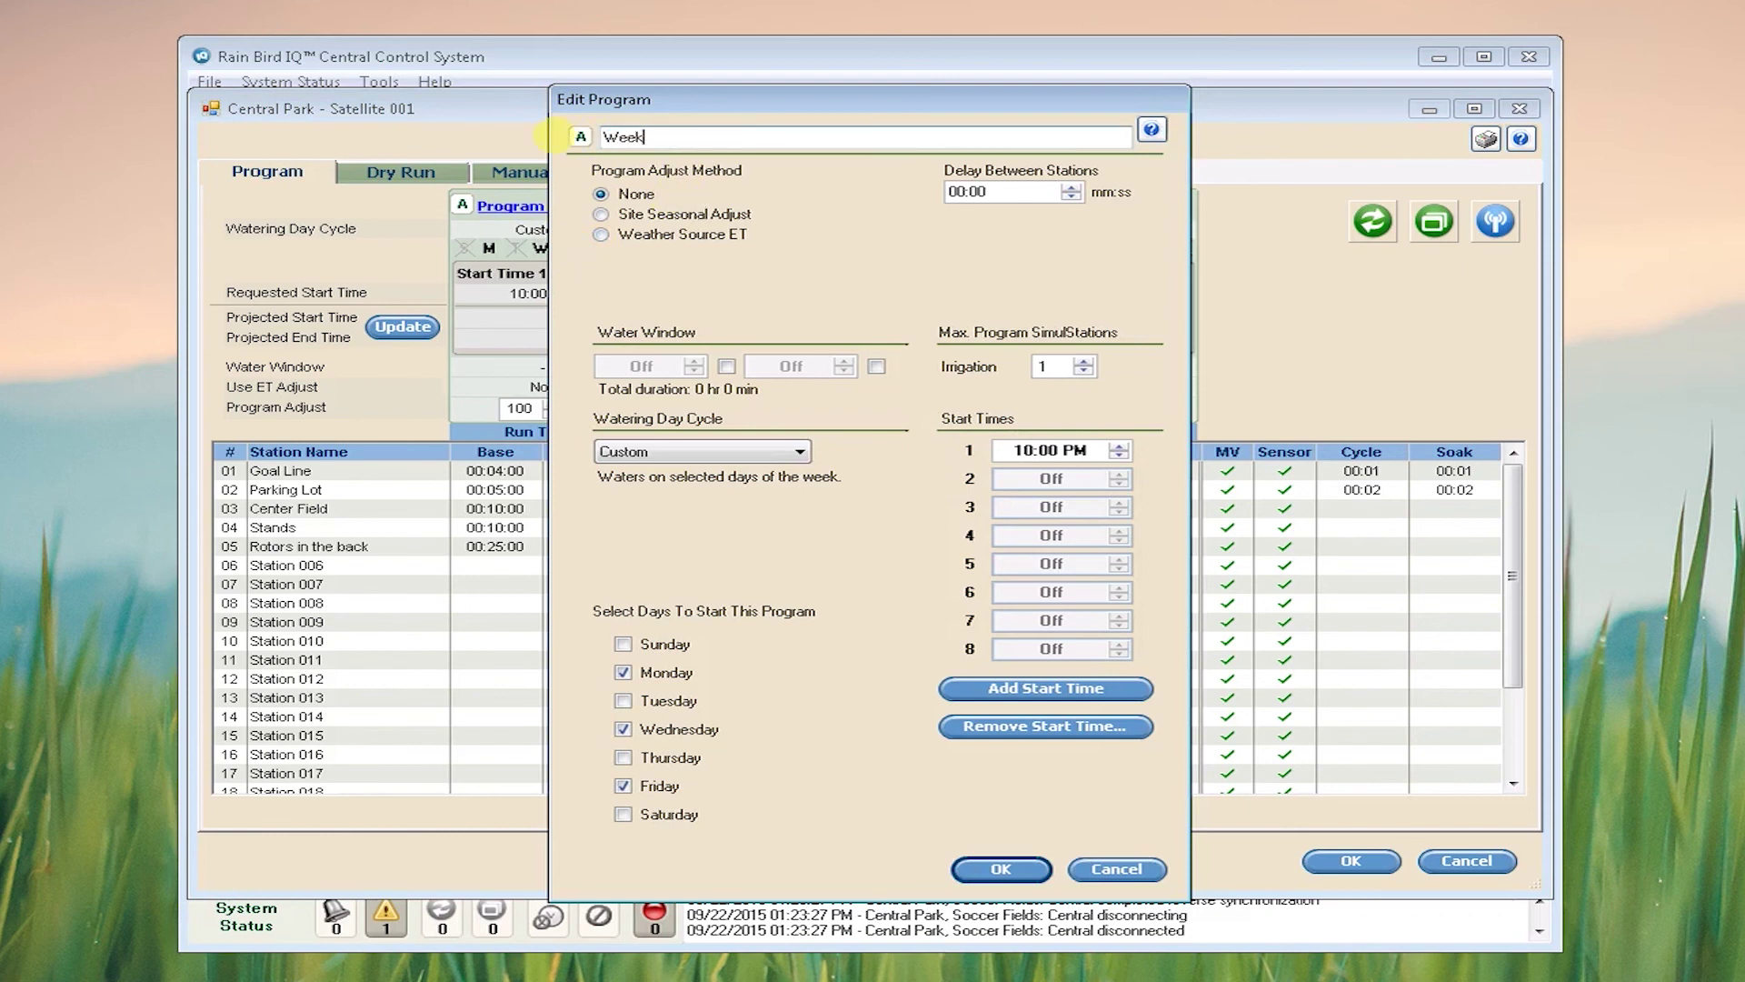
type("ly Program")
left_click(1034, 877)
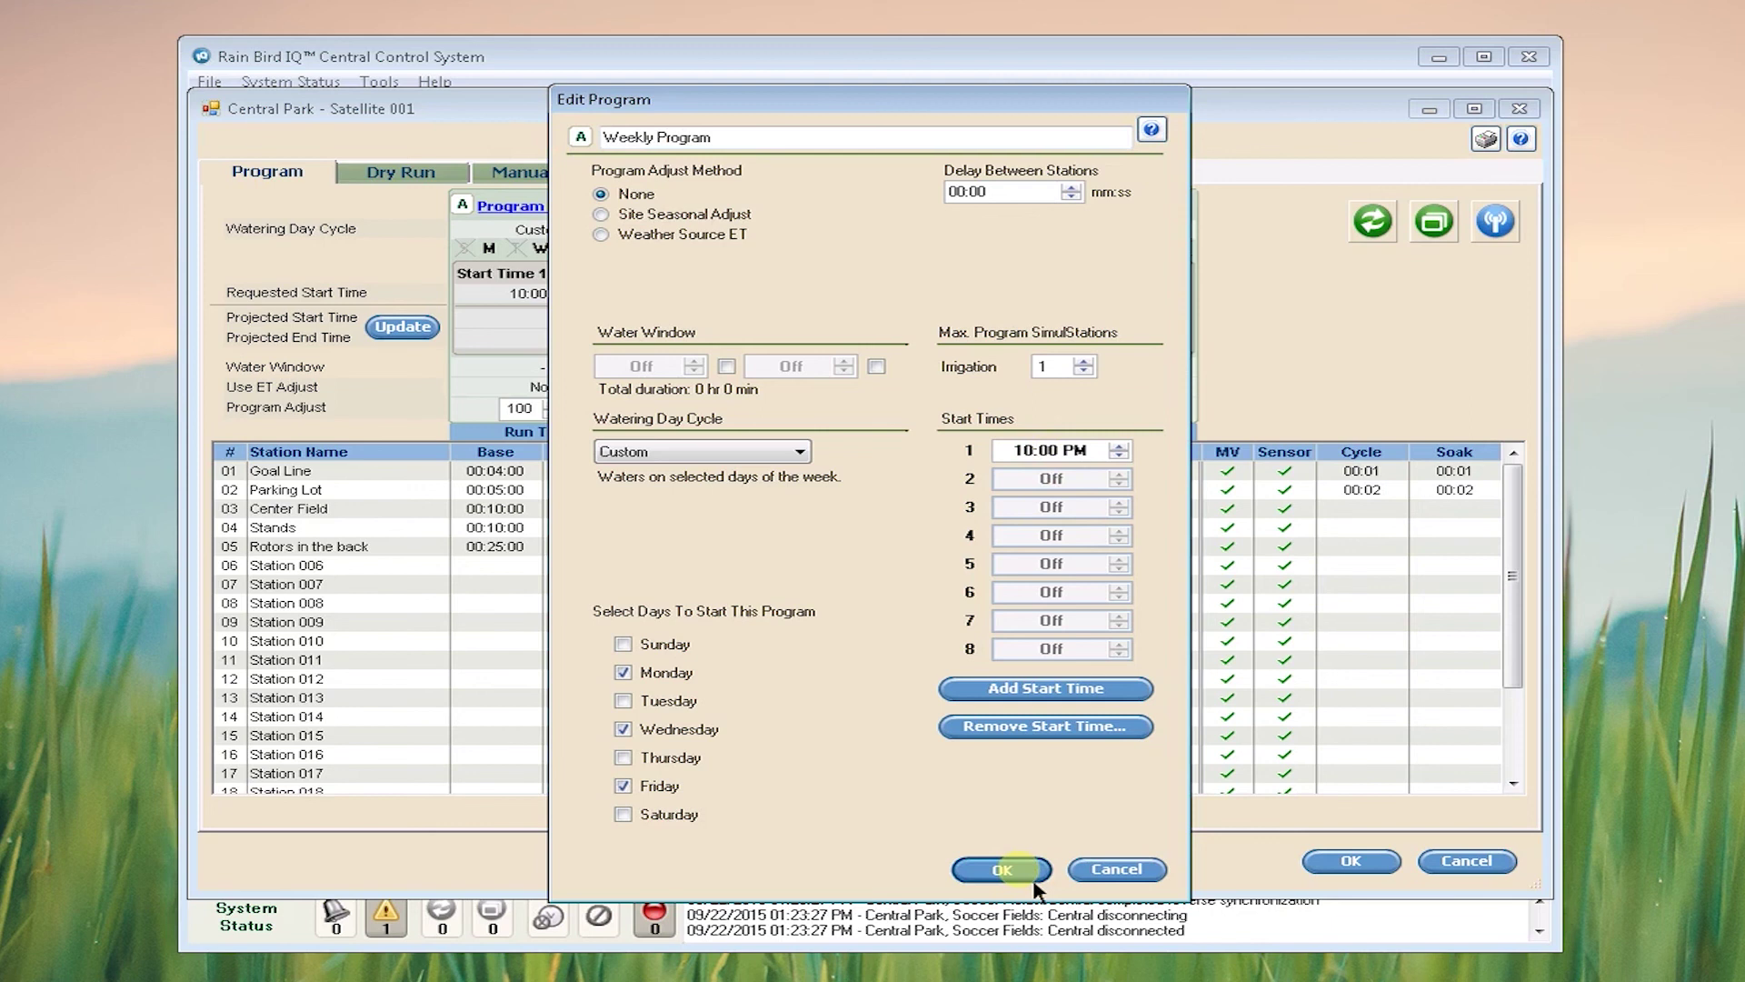